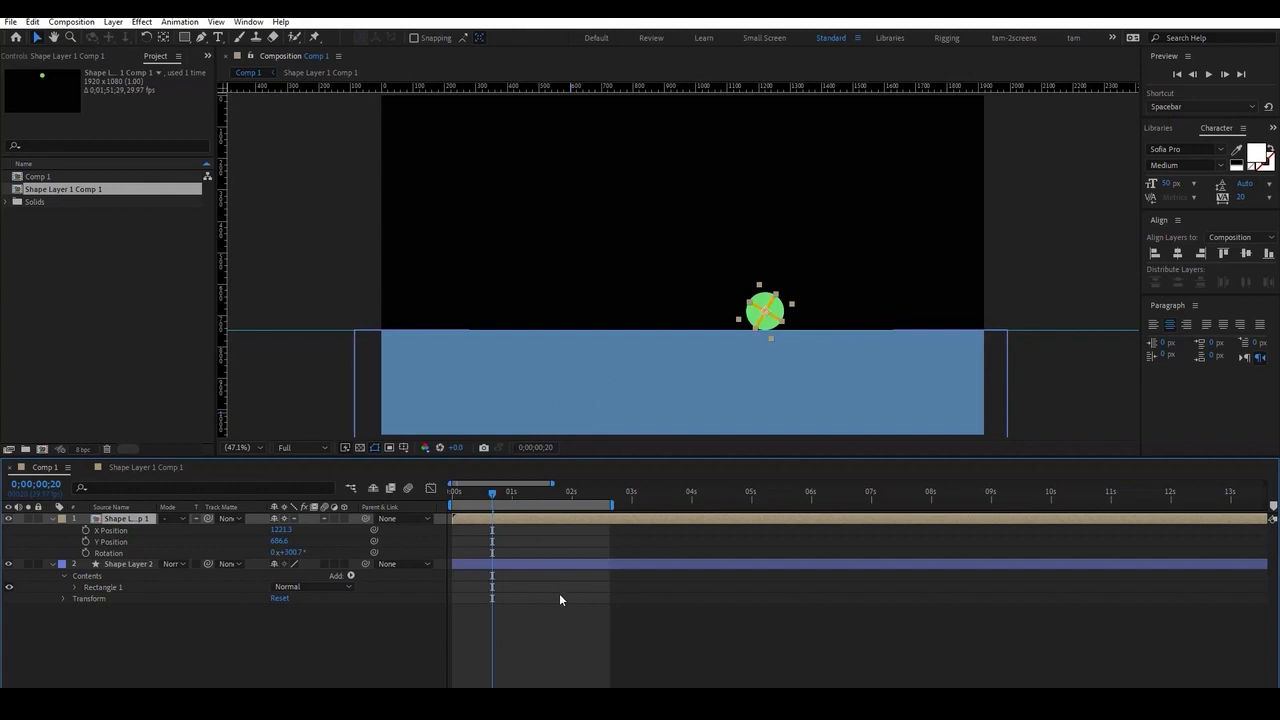
# Try moving the green ball sideways along the ground, and undo the move.
pyautogui.click(523, 589)
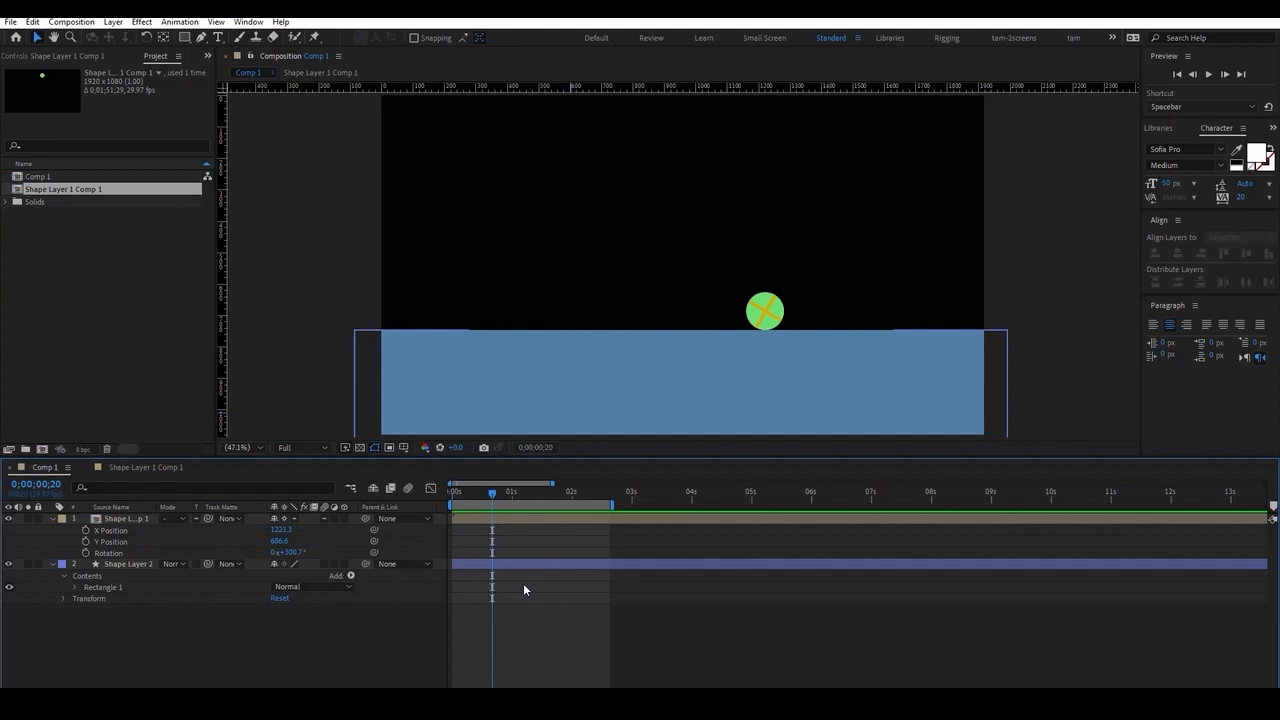
pyautogui.moveTo(765, 311); pyautogui.dragTo(602, 297)
pyautogui.hotkey('ctrl', 'z')
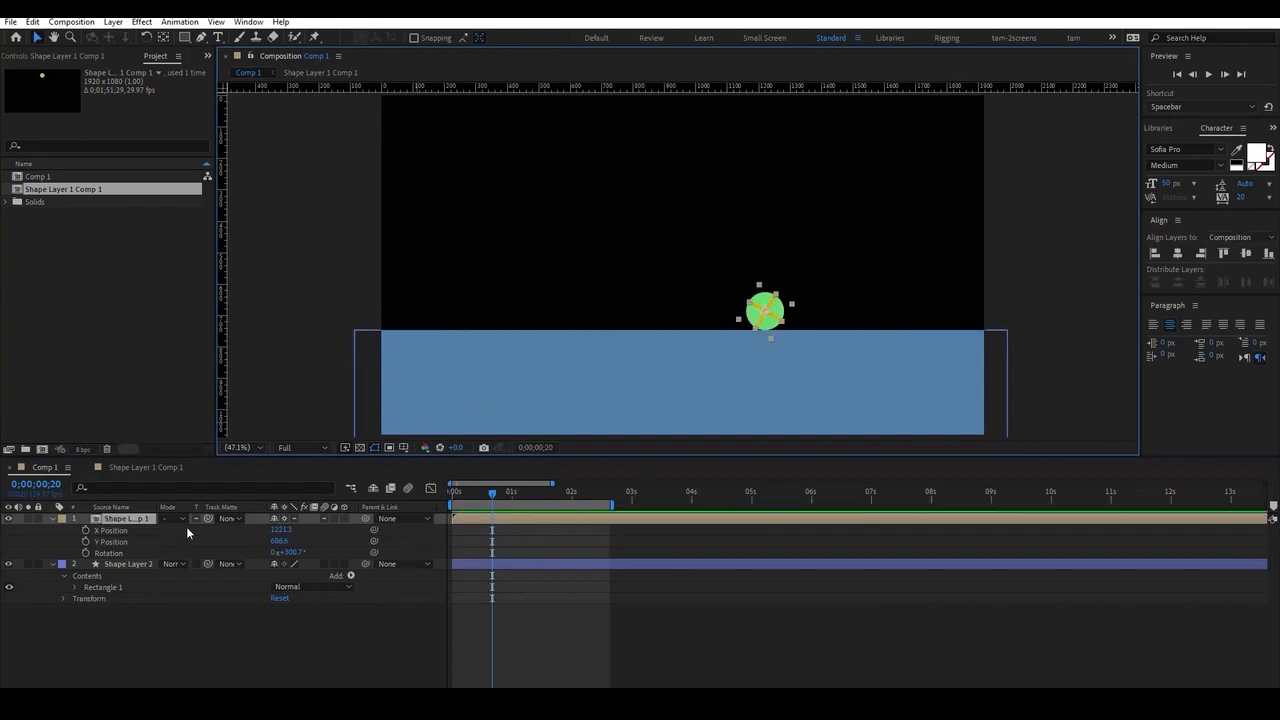
# Set the rotation of the green ball layer to 0°.
pyautogui.click(294, 552)
pyautogui.write('0')
pyautogui.press('Return')
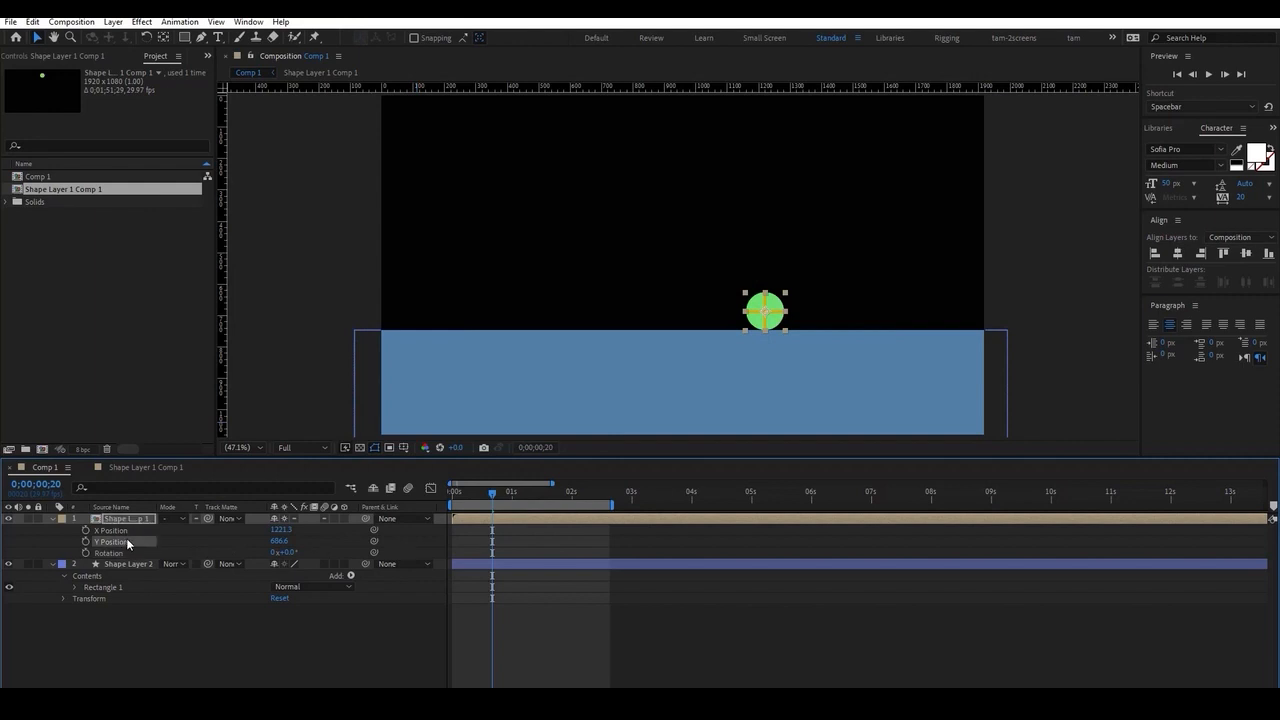
# Try changing the ball's Y Position, X Position and Rotation one at a time, undoing each change.
pyautogui.moveTo(279, 541); pyautogui.dragTo(120, 580)
pyautogui.hotkey('ctrl', 'z')
pyautogui.moveTo(280, 530); pyautogui.dragTo(344, 526)
pyautogui.hotkey('ctrl', 'z')
pyautogui.click(171, 651)
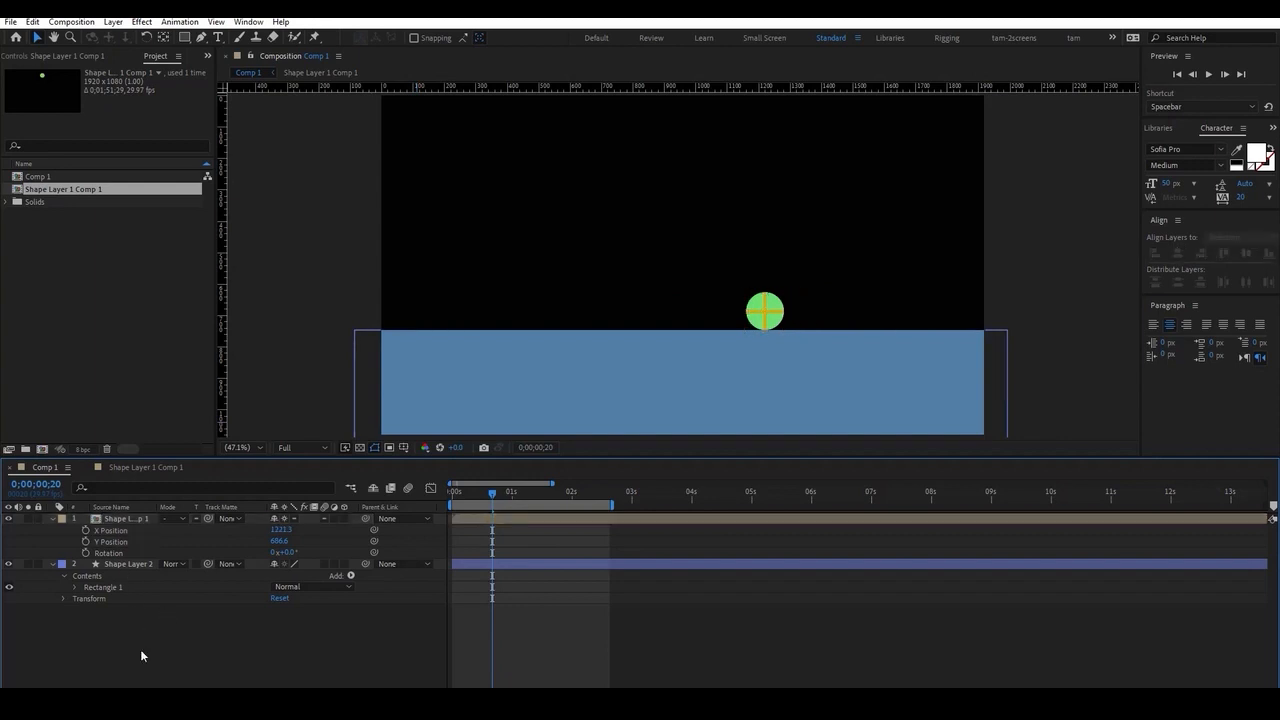
pyautogui.moveTo(290, 552); pyautogui.dragTo(380, 641)
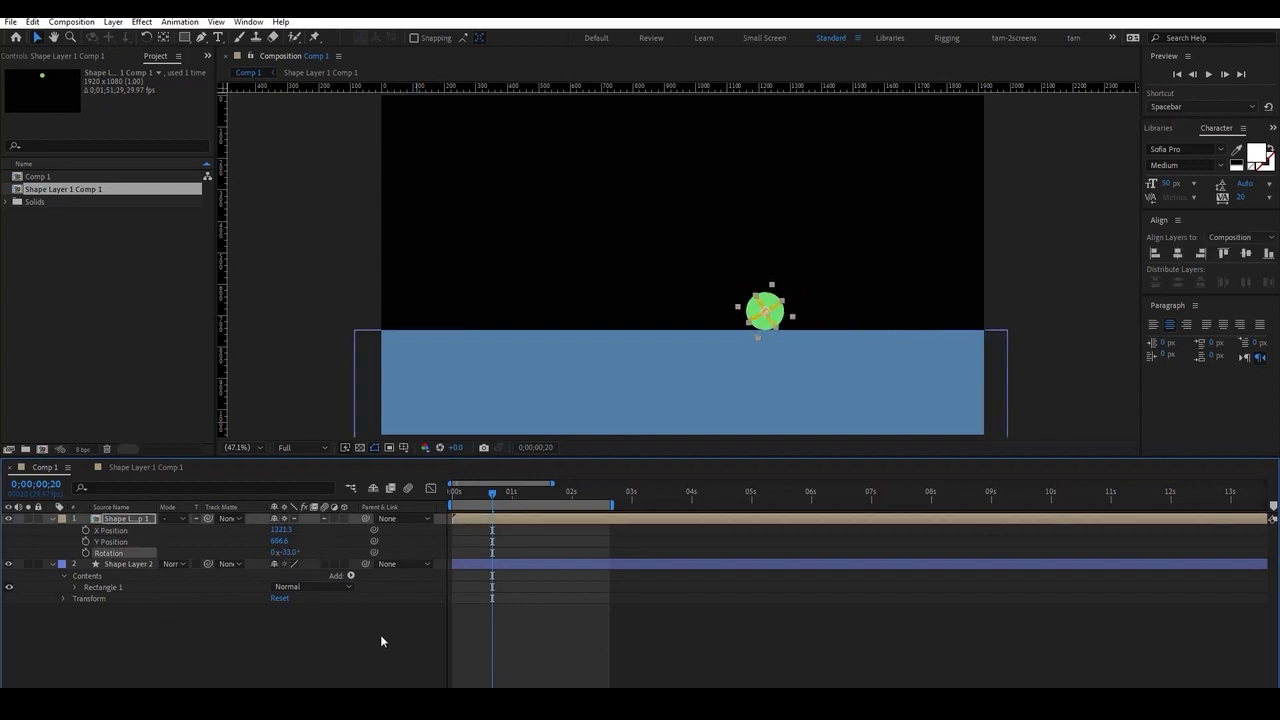
pyautogui.hotkey('ctrl', 'z')
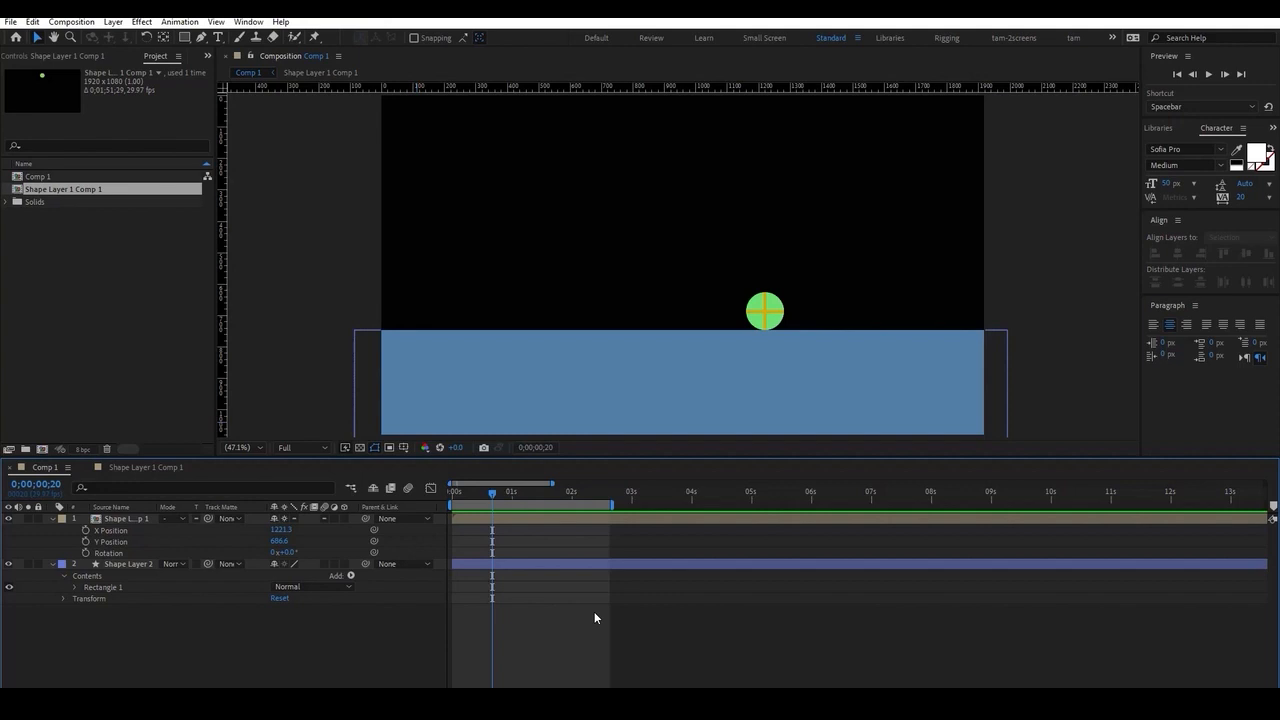
# Shift the ball horizontally to about X 792.7 and place a Y Position keyframe at frame 20 with the ball on the ground.
pyautogui.press('Home')
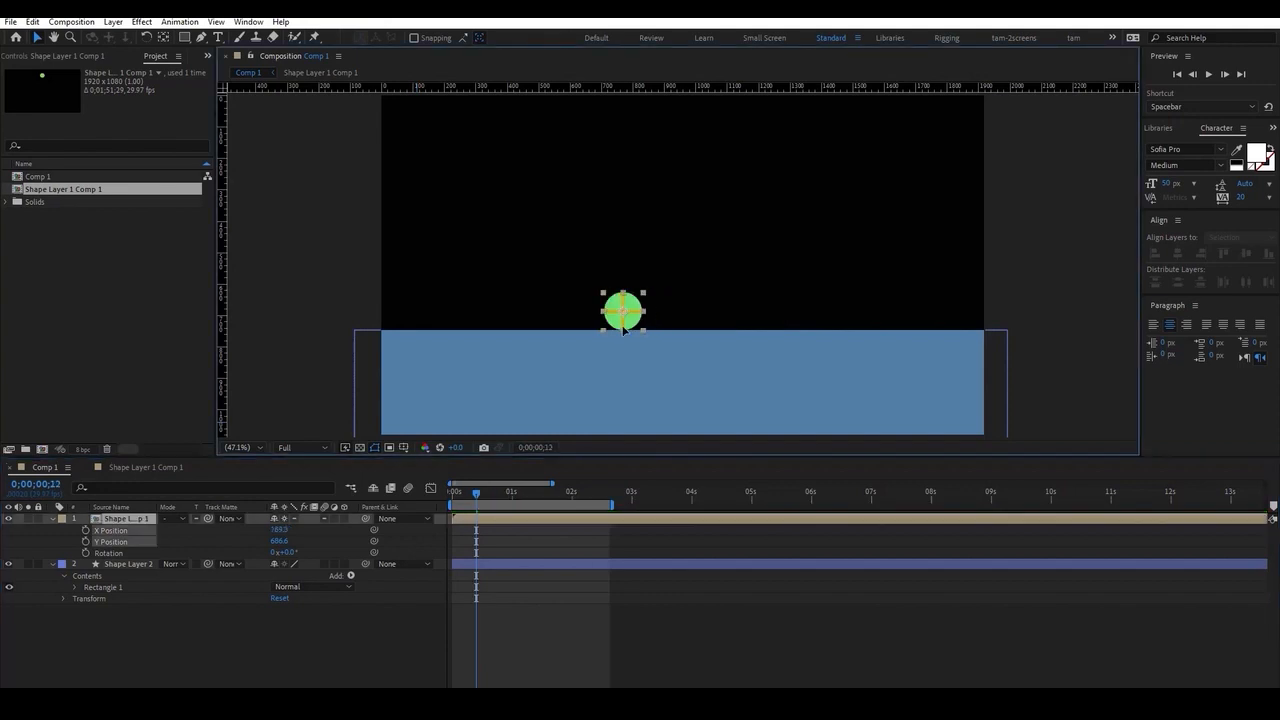
pyautogui.click(628, 312)
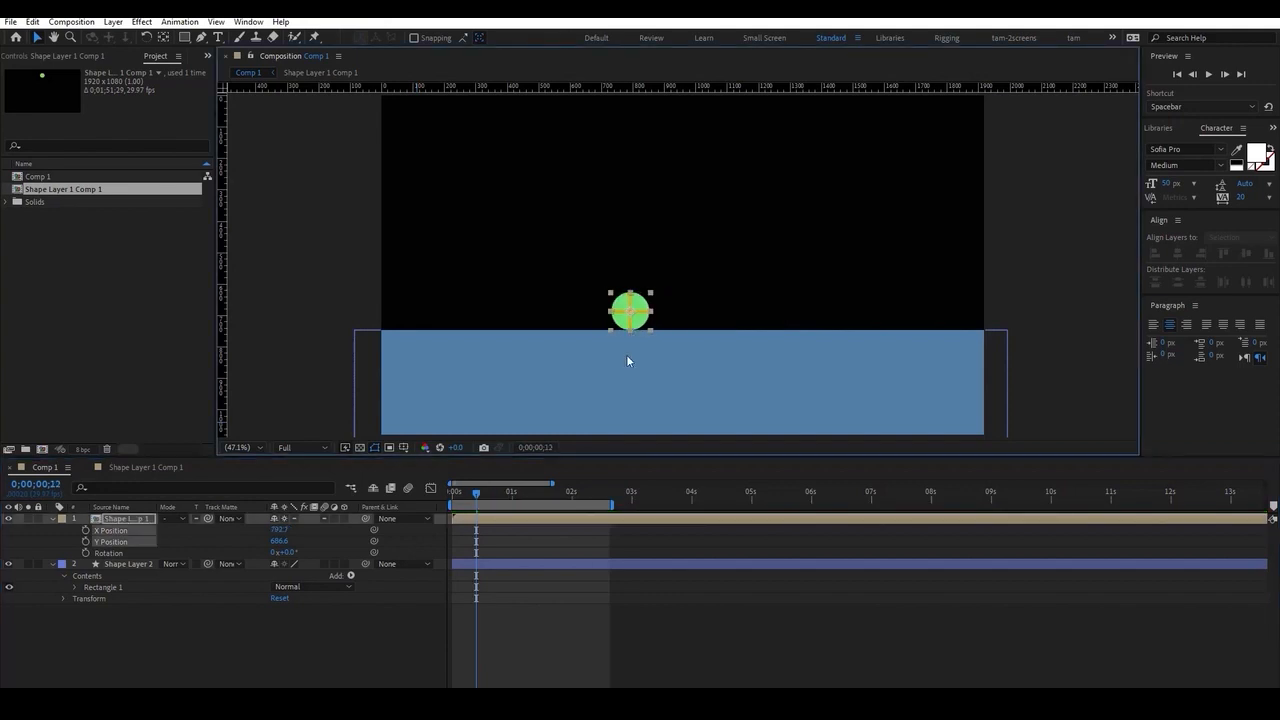
pyautogui.click(85, 541)
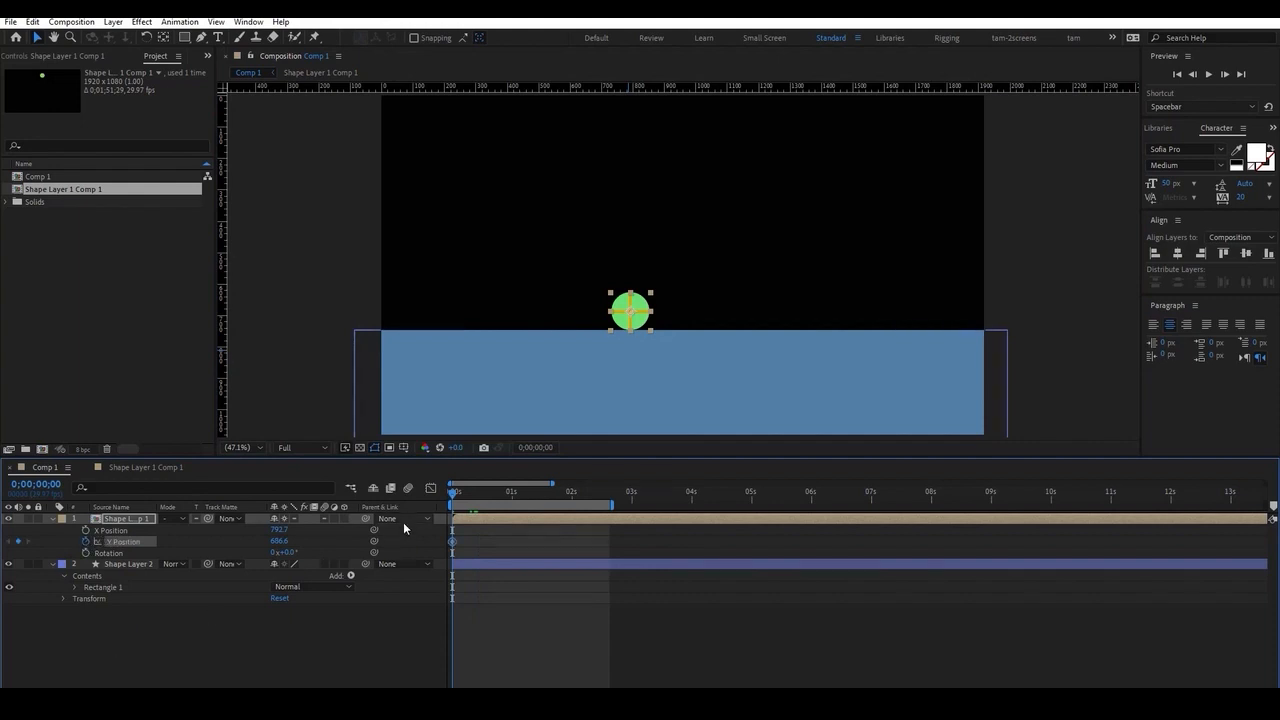
pyautogui.press('=')
pyautogui.press('=')
pyautogui.moveTo(465, 495); pyautogui.dragTo(603, 502)
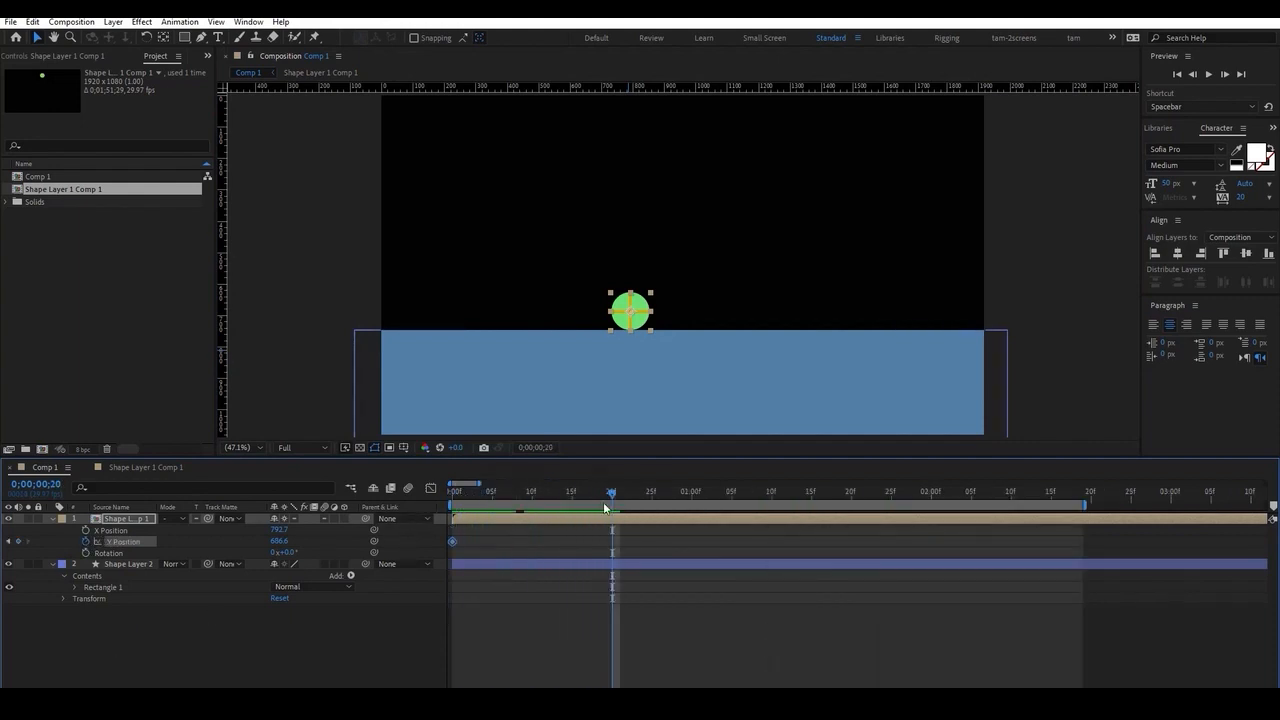
pyautogui.moveTo(453, 541); pyautogui.dragTo(614, 541)
# Set the ball's Y Position to 150 at frame 0 and preview the fall.
pyautogui.press('Home')
pyautogui.click(520, 604)
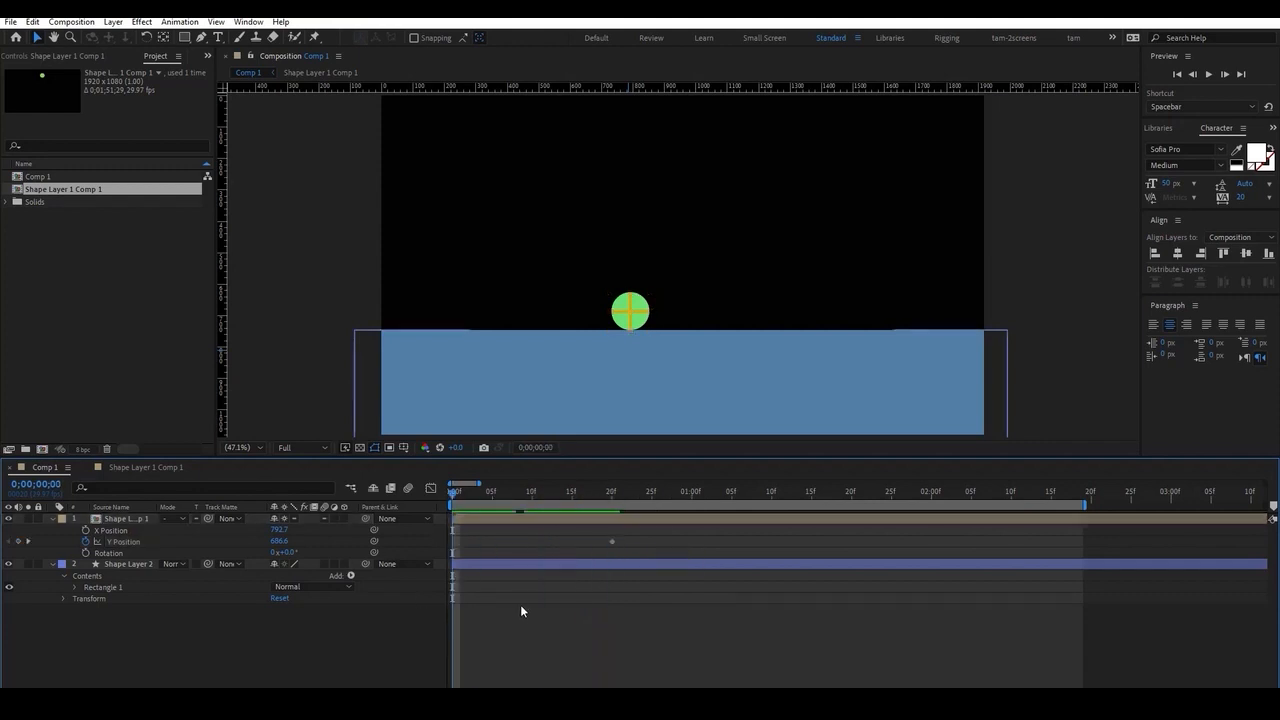
pyautogui.moveTo(279, 541); pyautogui.dragTo(252, 546)
pyautogui.click(279, 541)
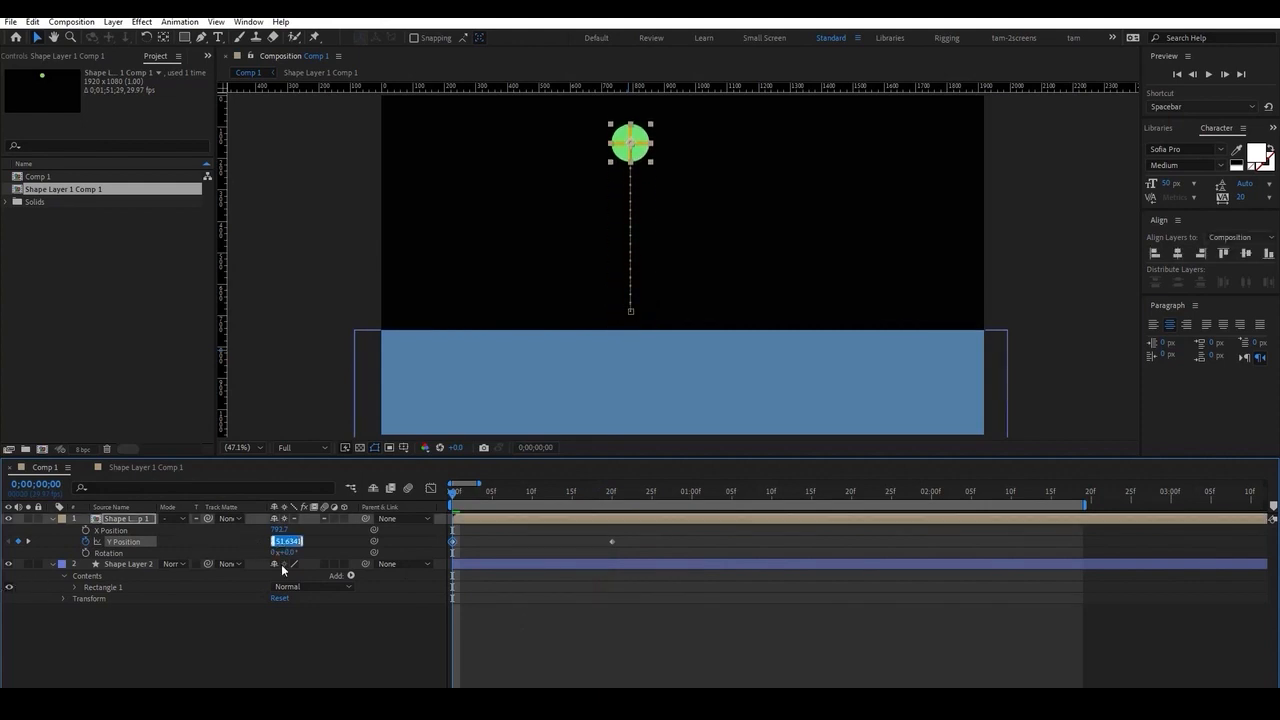
pyautogui.write('150')
pyautogui.press('Return')
pyautogui.click(557, 633)
pyautogui.press('space')
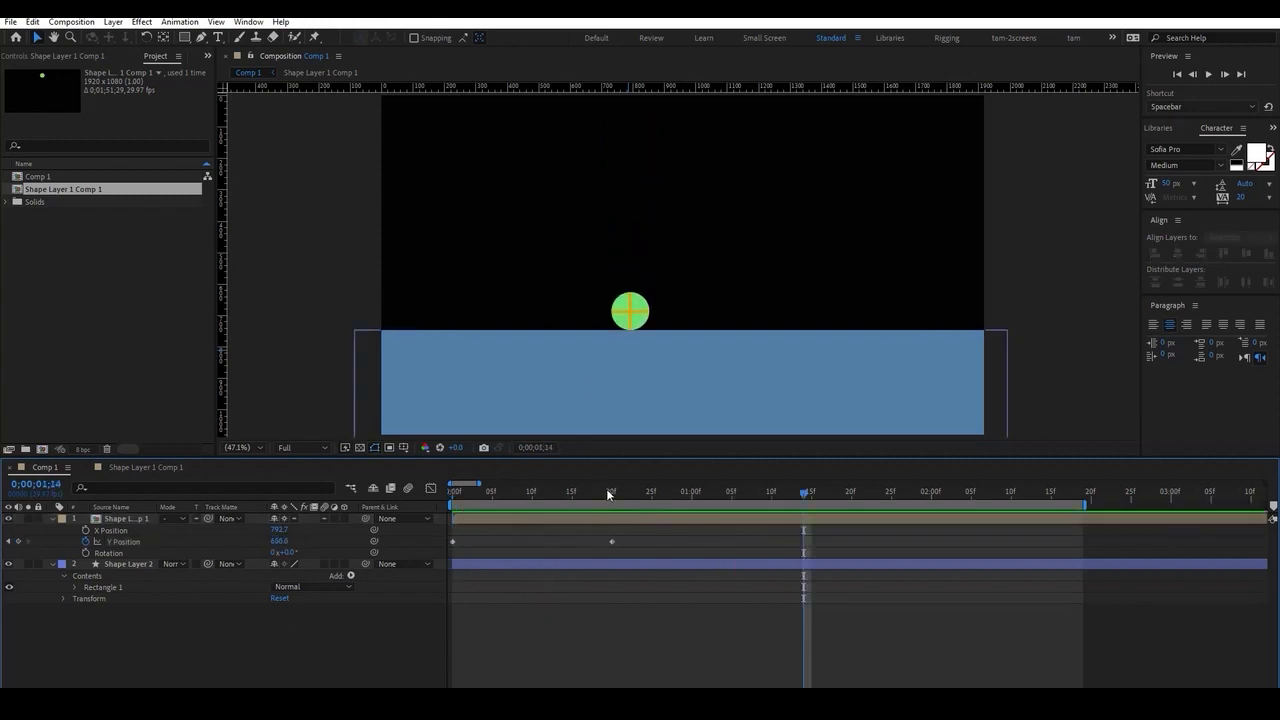
pyautogui.press('space')
# Apply Easy Ease to both Y Position keyframes and show them in the Graph Editor.
pyautogui.moveTo(664, 544); pyautogui.dragTo(420, 559)
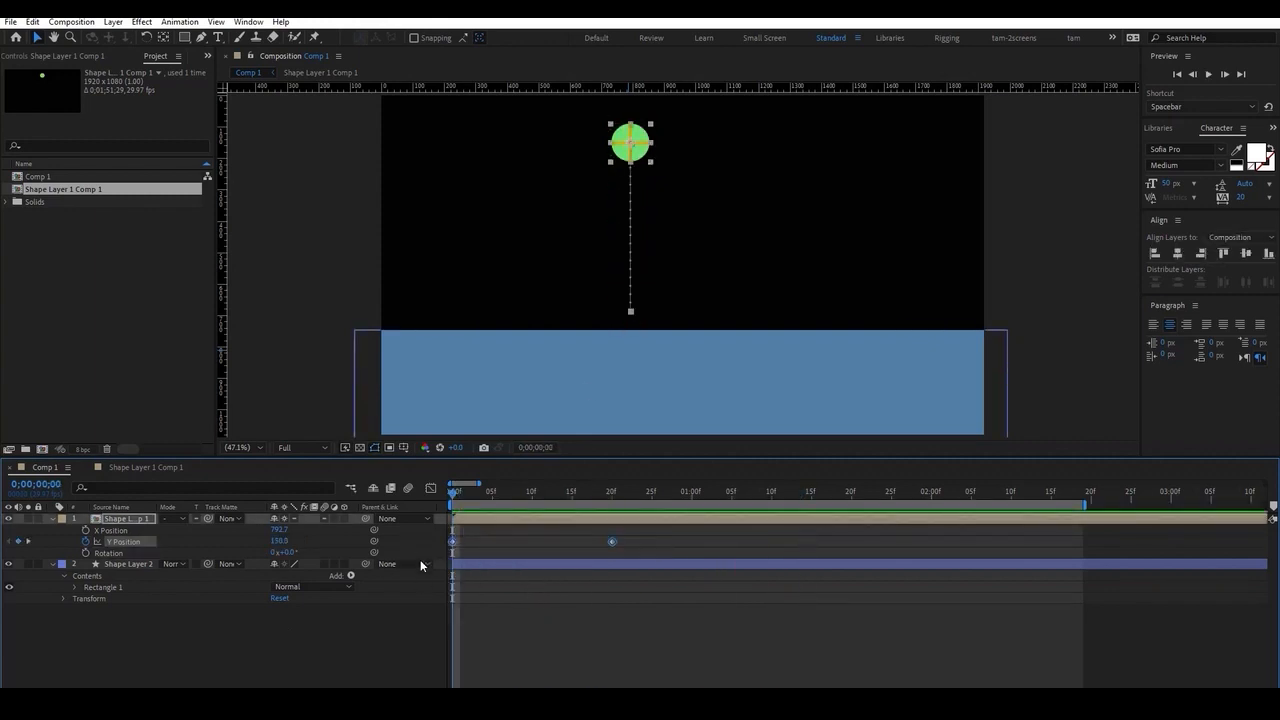
pyautogui.press('F9')
pyautogui.click(433, 489)
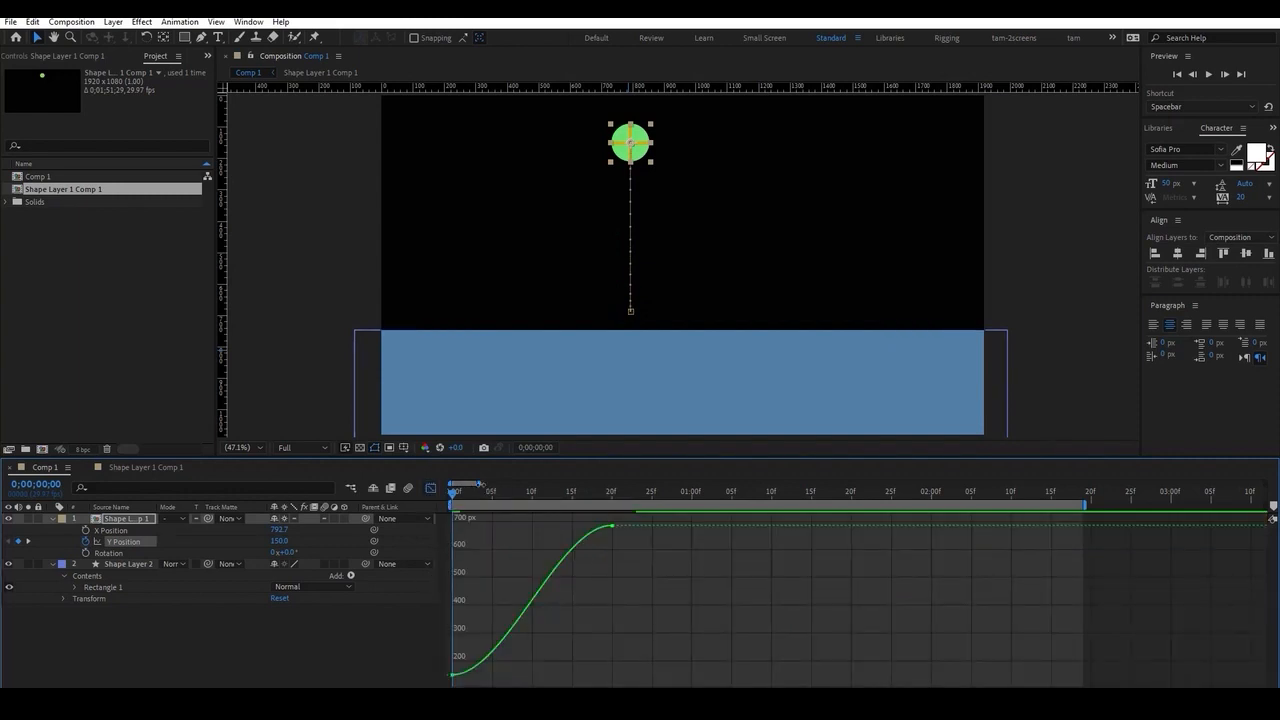
# Steepen the end of the Y Position curve so the ball accelerates into the frame 20 keyframe, and preview the drop.
pyautogui.moveTo(478, 484); pyautogui.dragTo(453, 490)
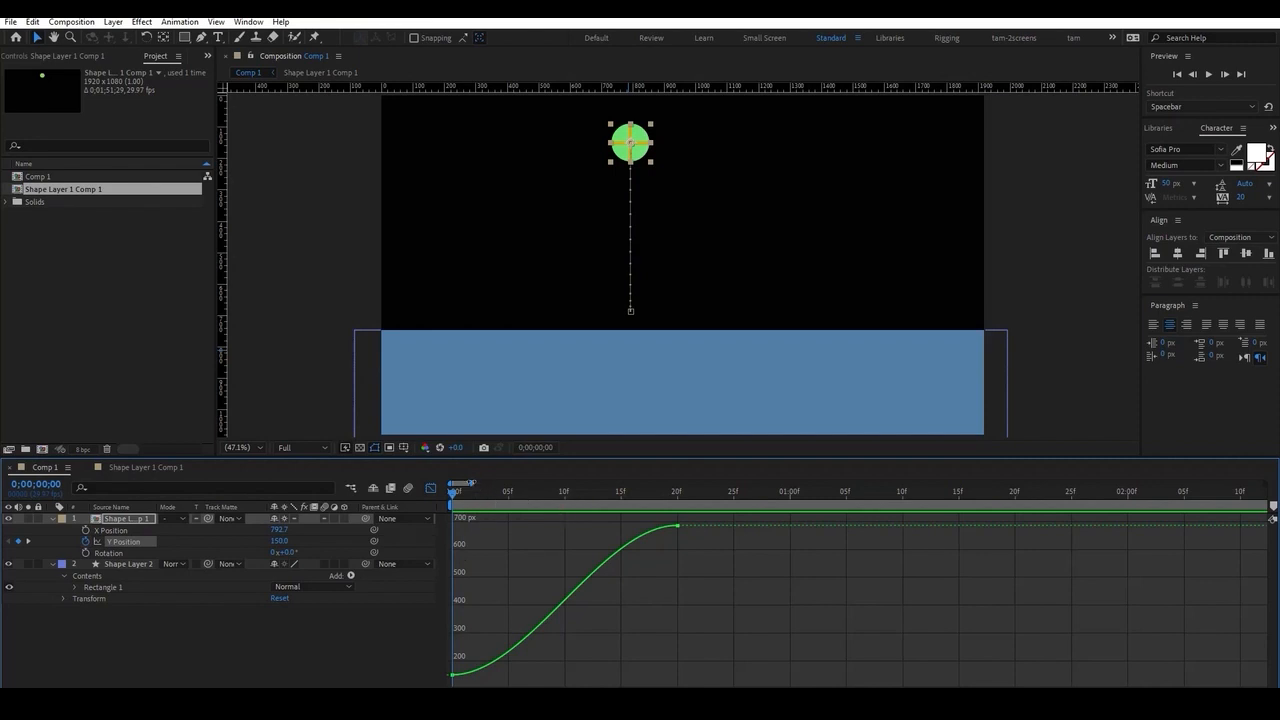
pyautogui.click(645, 531)
pyautogui.moveTo(601, 526); pyautogui.dragTo(615, 638)
pyautogui.click(616, 660)
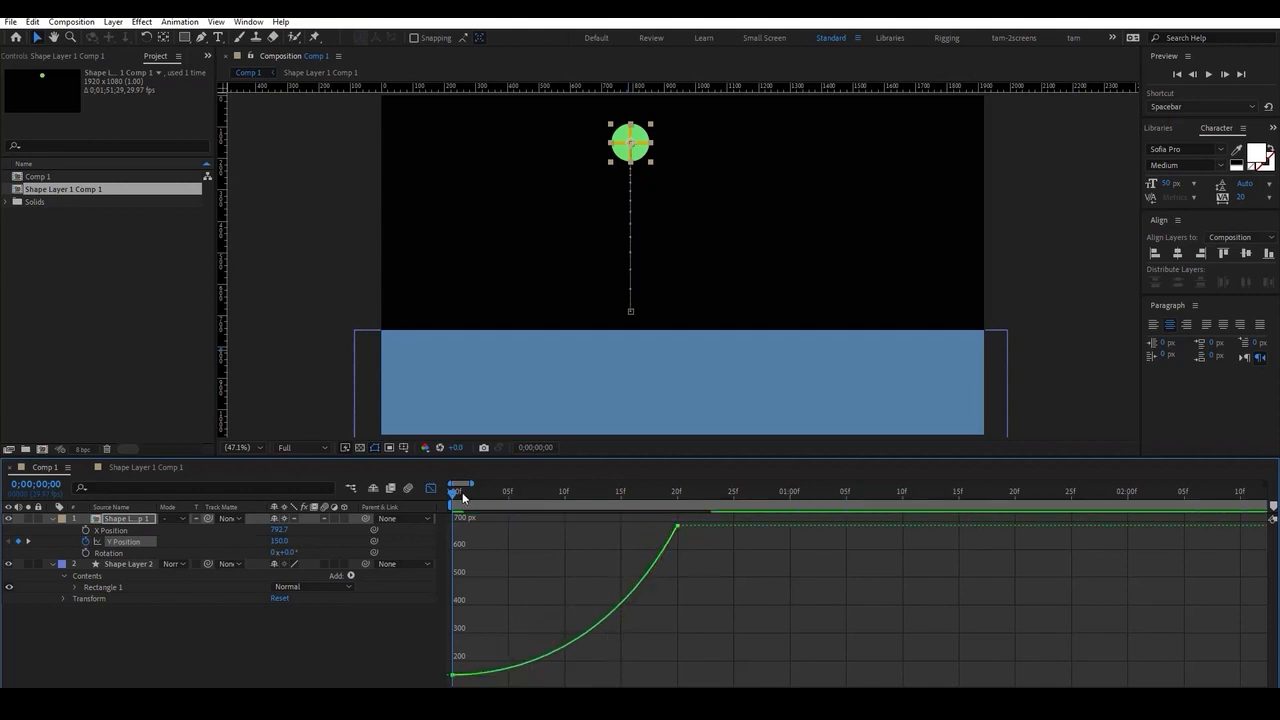
pyautogui.press('space')
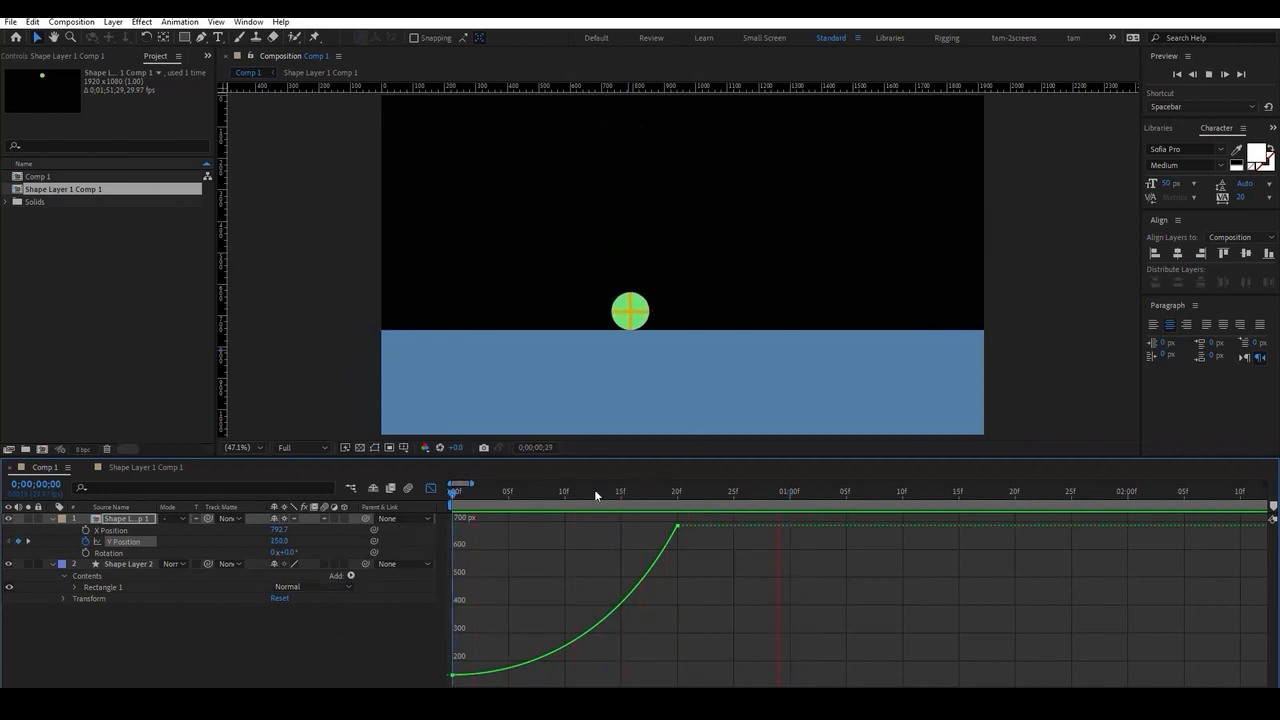
pyautogui.moveTo(684, 494); pyautogui.dragTo(340, 554)
pyautogui.press('space')
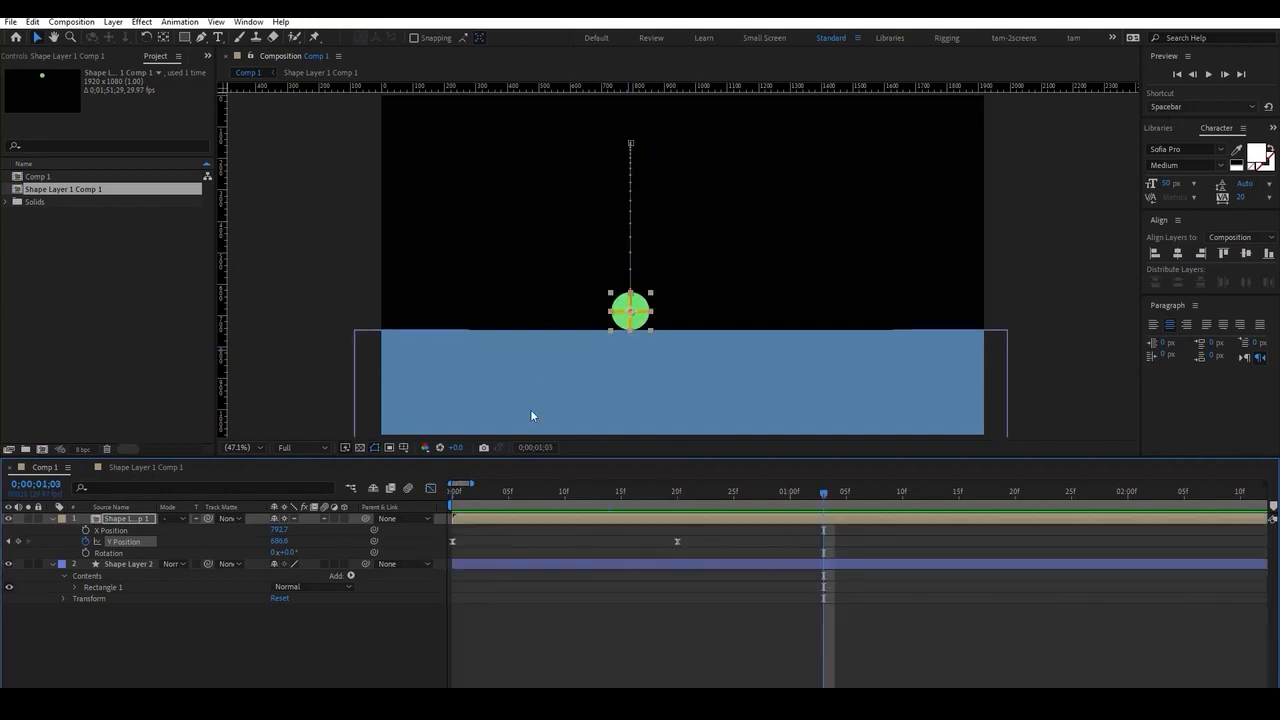
# Add a Y Position keyframe at 0;00;01;05 holding the ball at ground height.
pyautogui.click(431, 488)
pyautogui.moveTo(646, 494); pyautogui.dragTo(679, 494)
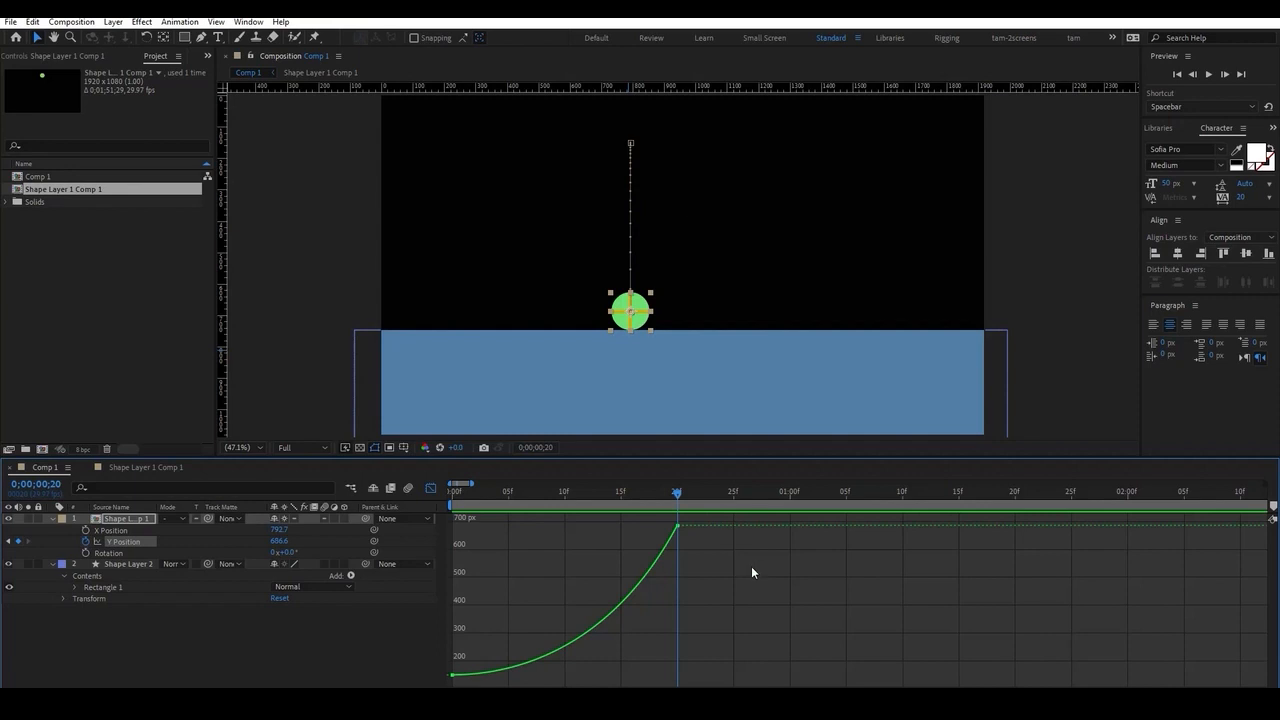
pyautogui.moveTo(679, 492); pyautogui.dragTo(789, 496)
pyautogui.press('-')
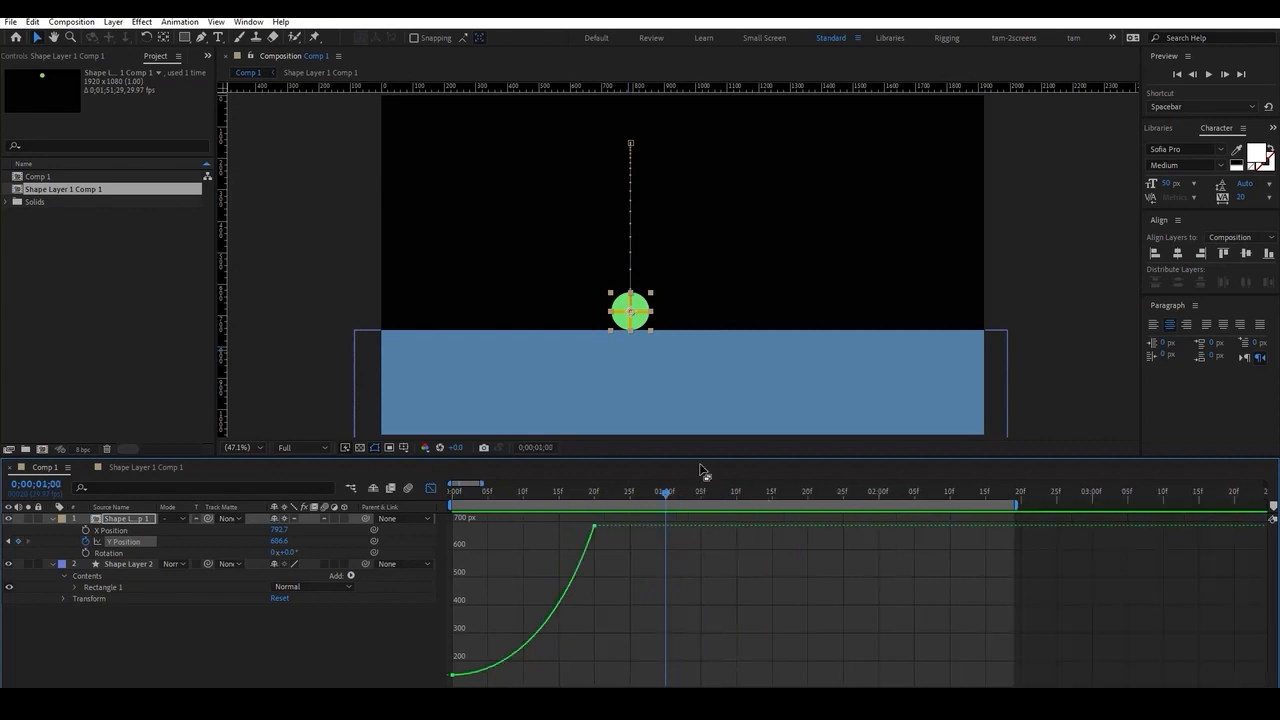
pyautogui.moveTo(601, 494); pyautogui.dragTo(700, 511)
pyautogui.click(18, 541)
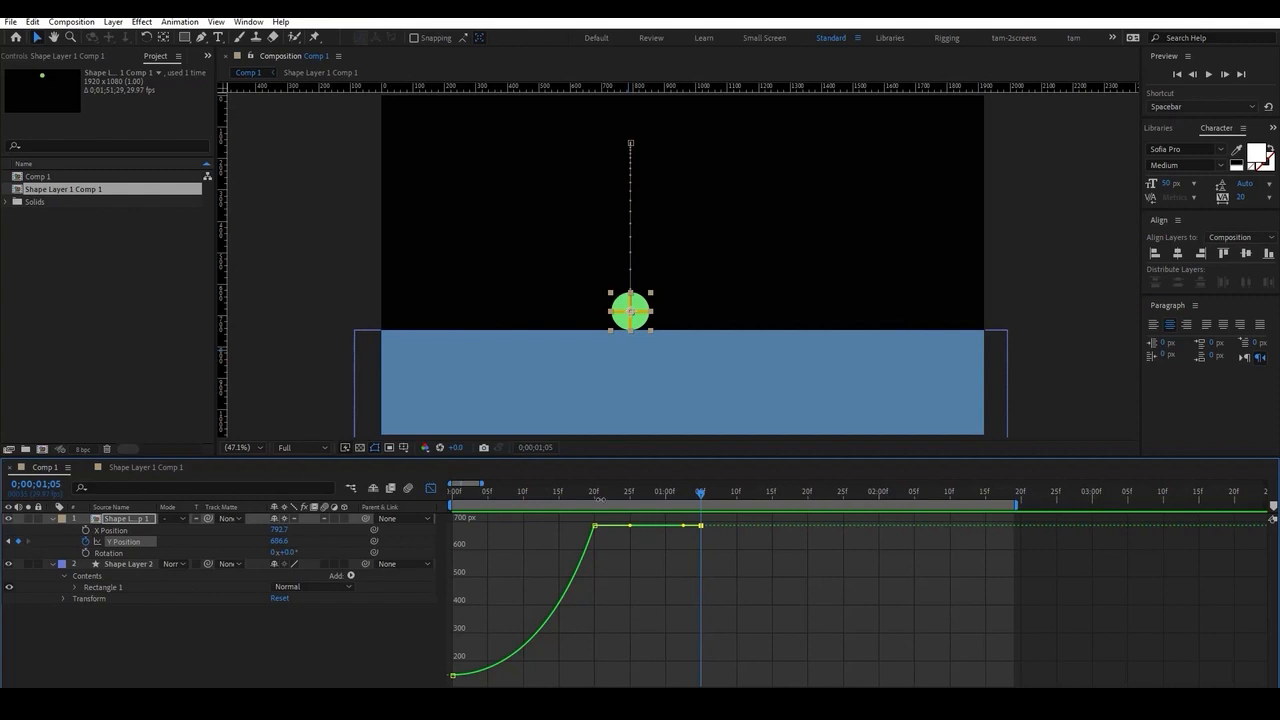
# Bend the curve between frame 20 and 0;00;01;05 into the first bounce arc, and check the ball at its peak.
pyautogui.moveTo(482, 484); pyautogui.dragTo(470, 484)
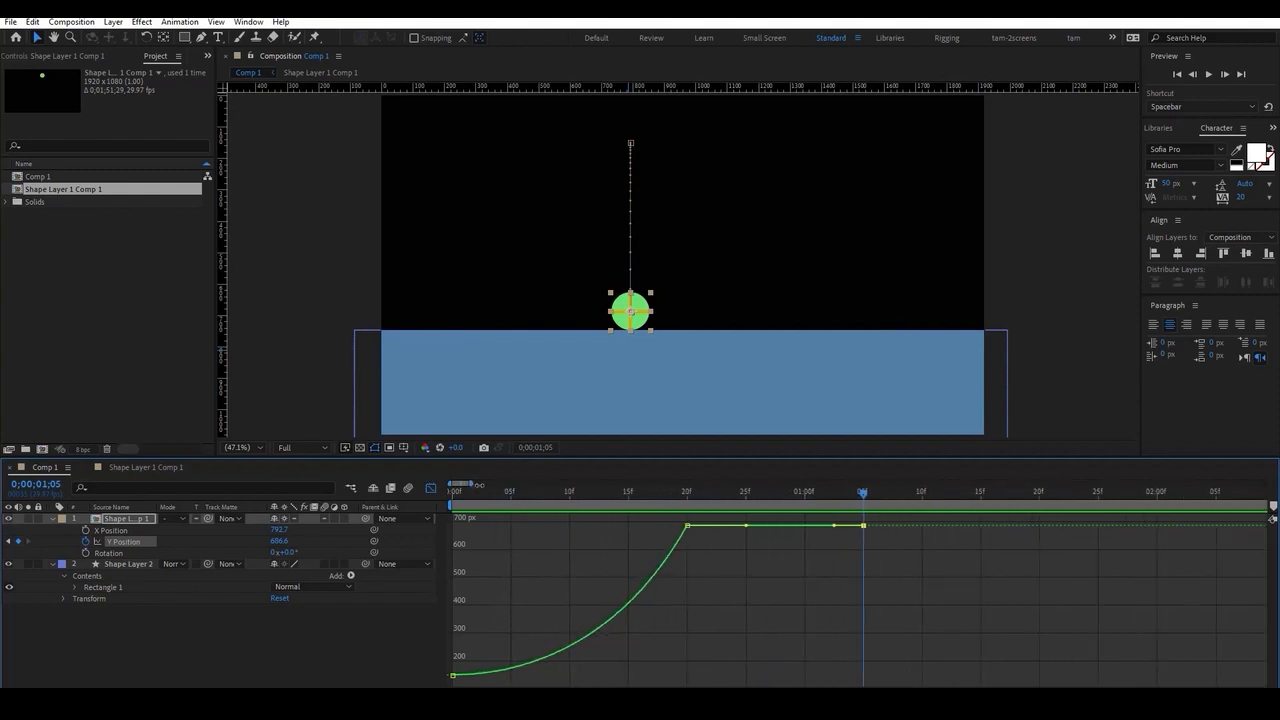
pyautogui.moveTo(735, 548); pyautogui.dragTo(678, 516)
pyautogui.moveTo(745, 525); pyautogui.dragTo(730, 638)
pyautogui.moveTo(835, 526); pyautogui.dragTo(852, 596)
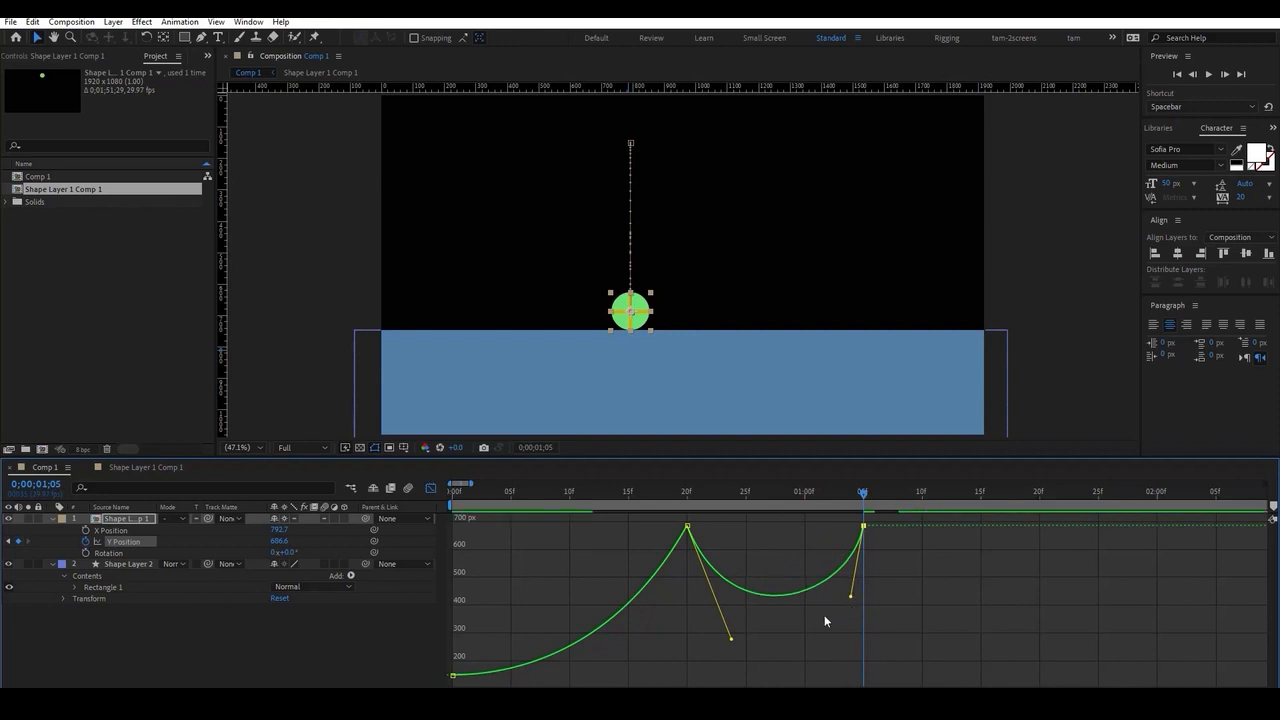
pyautogui.click(782, 495)
pyautogui.moveTo(782, 496)
pyautogui.mouseDown()
pyautogui.moveTo(658, 498)
pyautogui.moveTo(770, 502)
pyautogui.mouseUp()
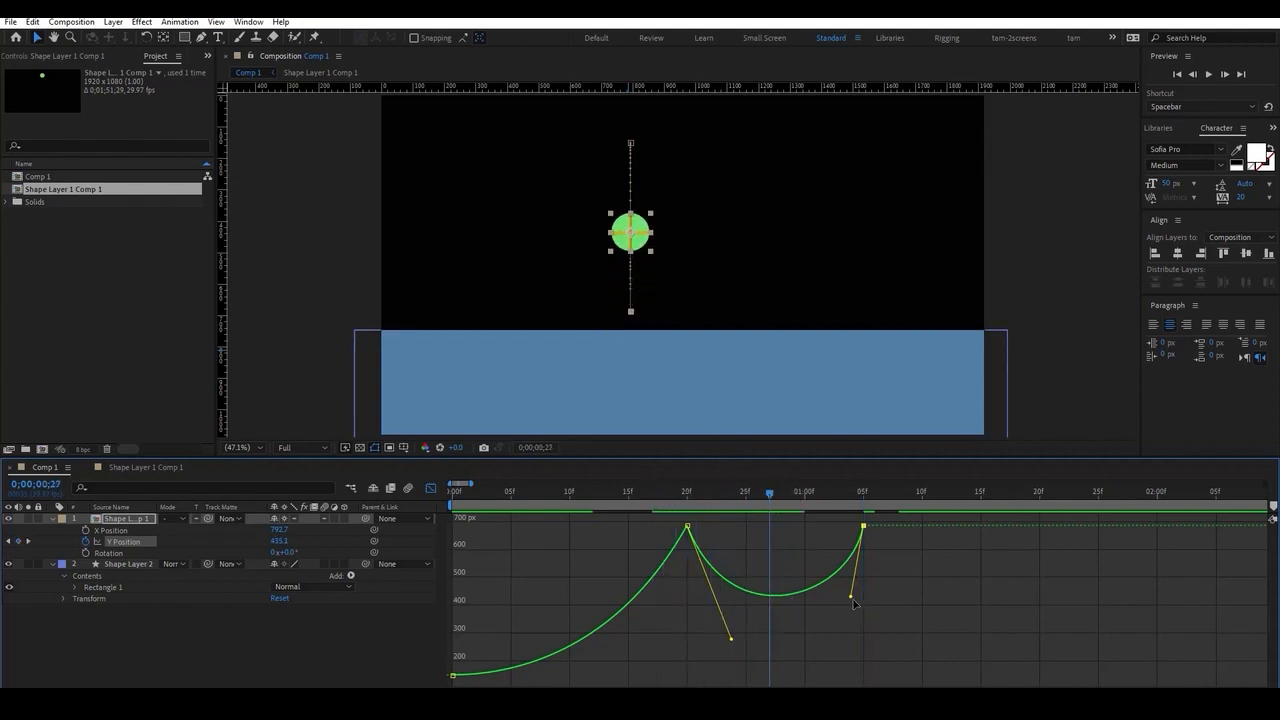
# Try other curve handle positions for the first bounce, and undo those adjustments.
pyautogui.moveTo(851, 601); pyautogui.dragTo(827, 513)
pyautogui.moveTo(853, 600); pyautogui.dragTo(841, 670)
pyautogui.moveTo(731, 639)
pyautogui.mouseDown()
pyautogui.moveTo(724, 663)
pyautogui.moveTo(706, 594)
pyautogui.moveTo(734, 637)
pyautogui.mouseUp()
pyautogui.moveTo(835, 670); pyautogui.dragTo(834, 623)
pyautogui.hotkey('ctrl', 'z')
pyautogui.hotkey('ctrl', 'z')
pyautogui.hotkey('ctrl', 'z')
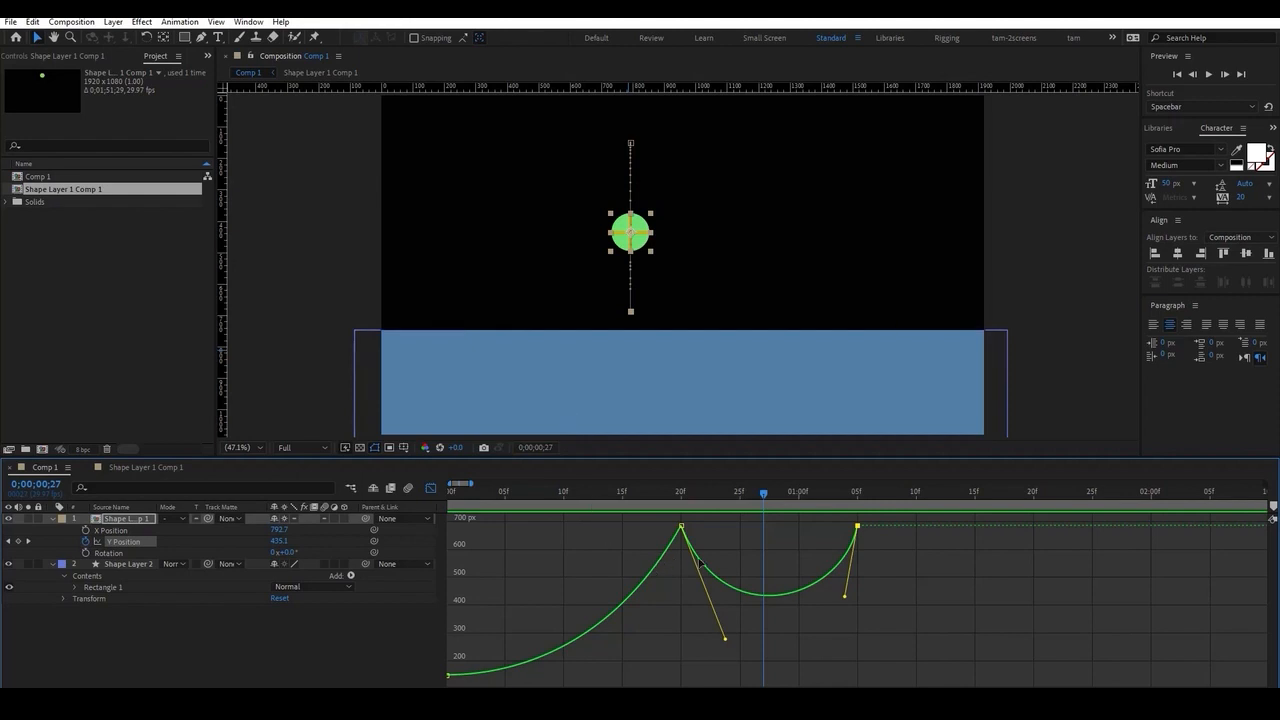
# Add a ground-height Y Position keyframe at 0;00;01;15 for the landing of the second bounce.
pyautogui.scroll(-2, 700, 565)
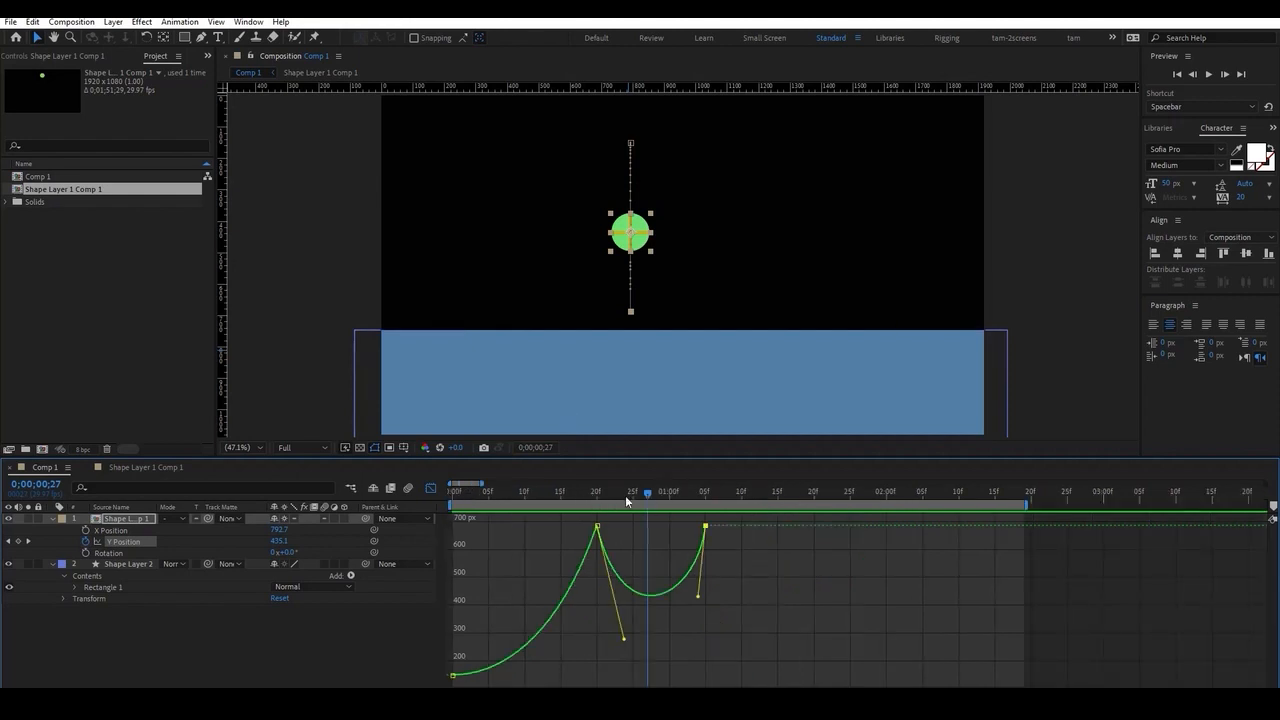
pyautogui.moveTo(625, 495); pyautogui.dragTo(705, 495)
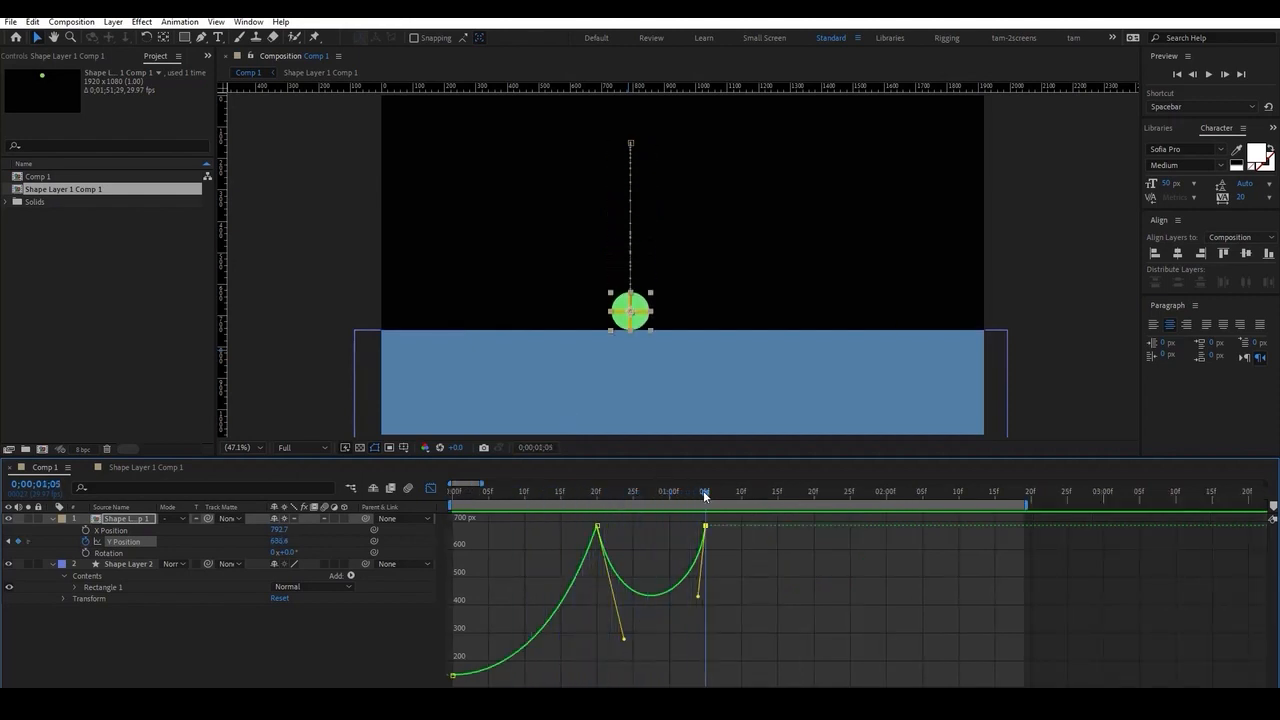
pyautogui.click(722, 541)
pyautogui.moveTo(707, 494); pyautogui.dragTo(777, 490)
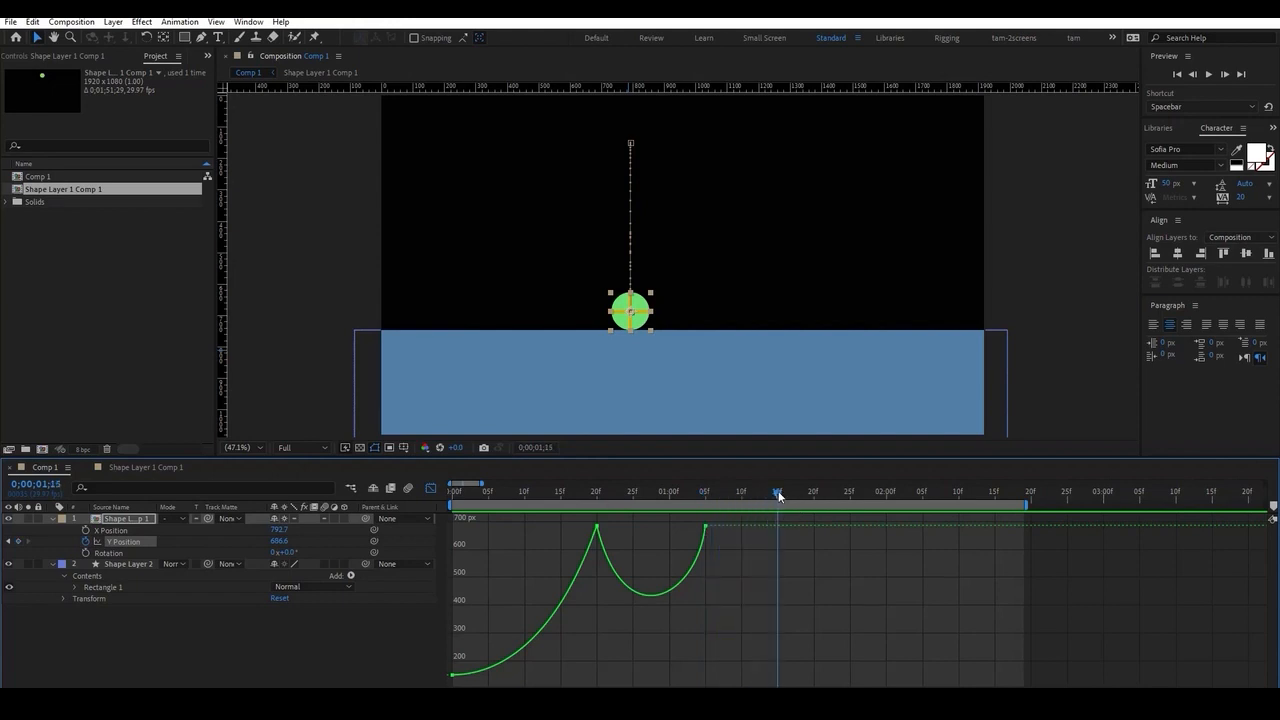
pyautogui.press('=')
pyautogui.click(17, 541)
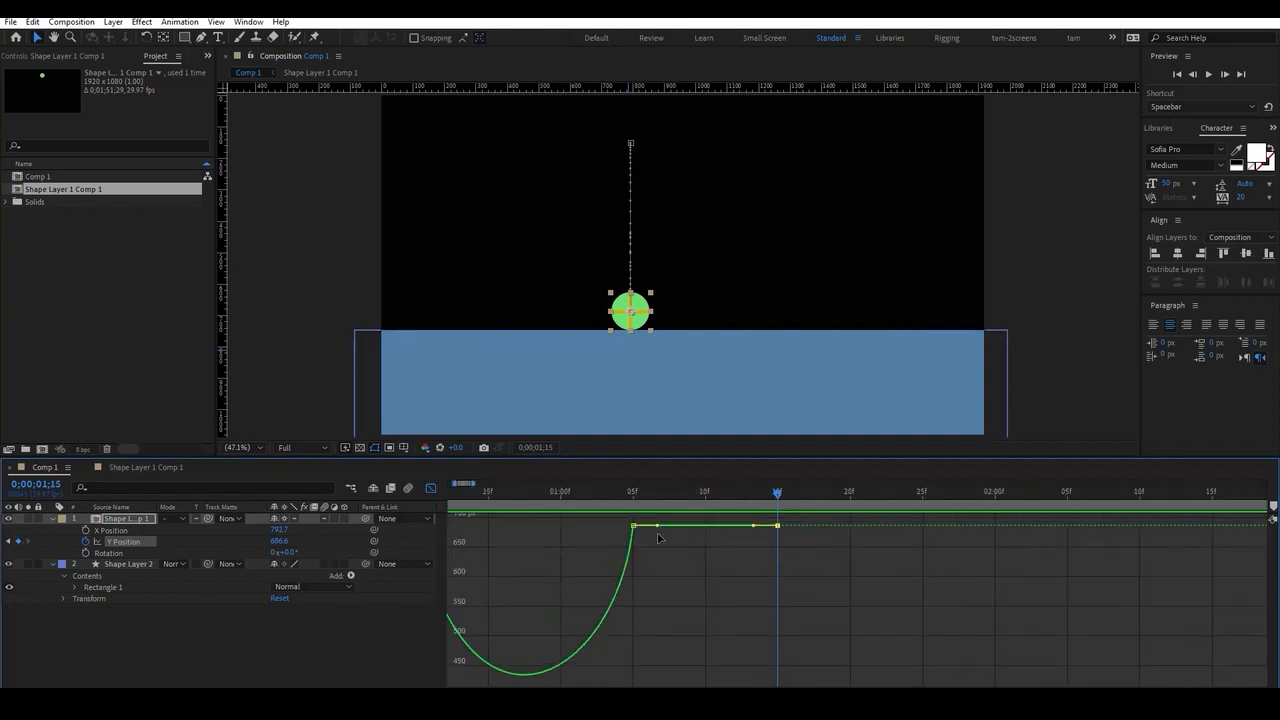
# Bend the curve between 0;00;01;05 and 0;00;01;15 into a symmetrical second bounce arc lower than the first.
pyautogui.moveTo(658, 526); pyautogui.dragTo(652, 564)
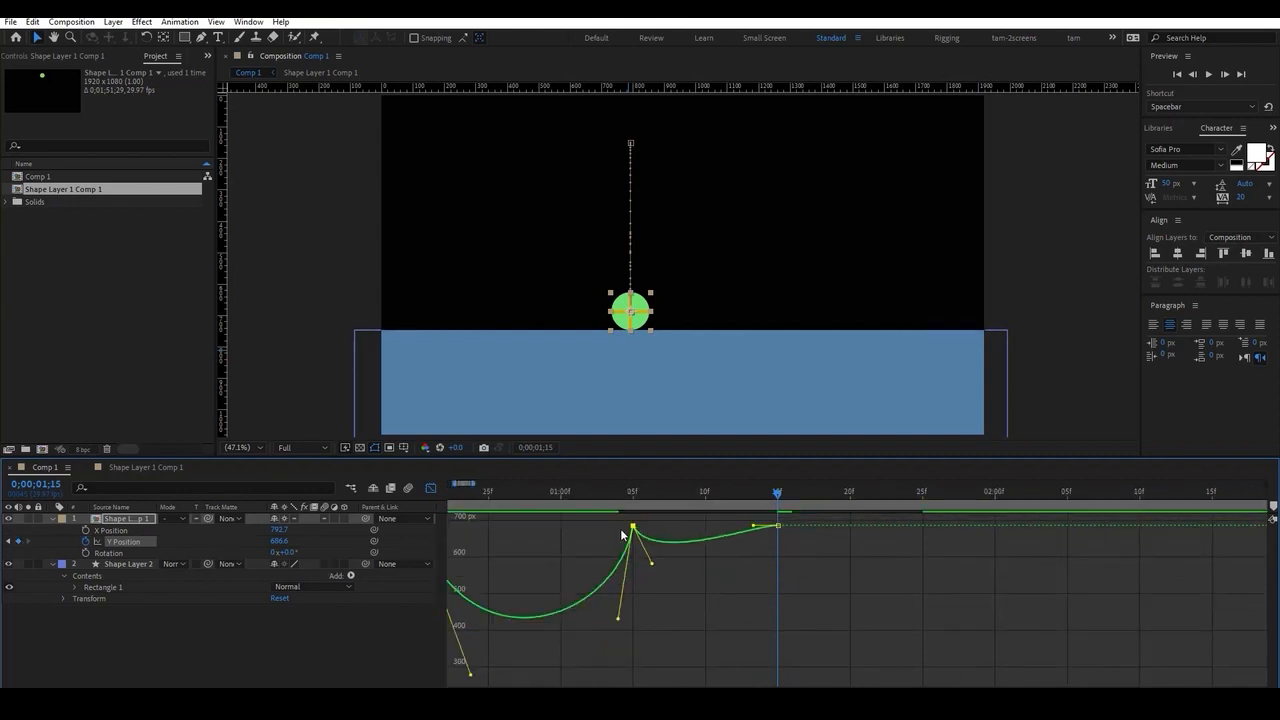
pyautogui.moveTo(651, 565); pyautogui.dragTo(643, 618)
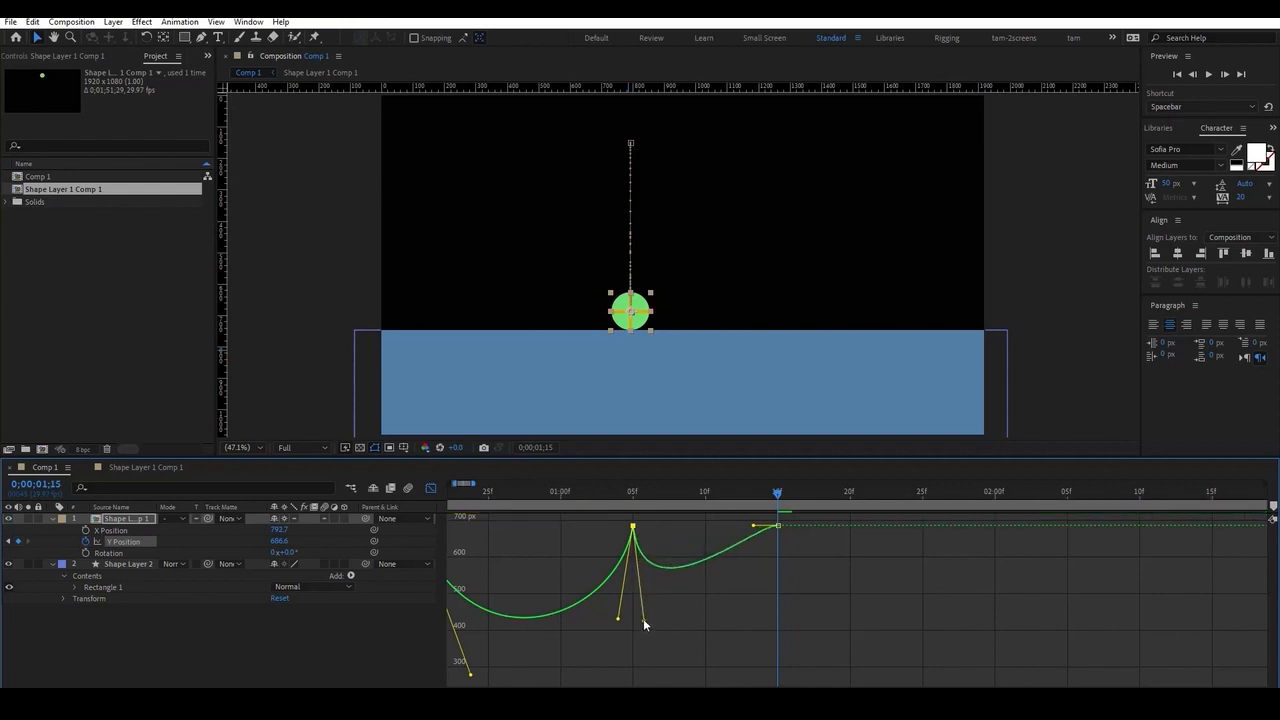
pyautogui.moveTo(753, 525); pyautogui.dragTo(784, 592)
pyautogui.moveTo(645, 674); pyautogui.dragTo(662, 650)
pyautogui.press('-')
pyautogui.click(786, 594)
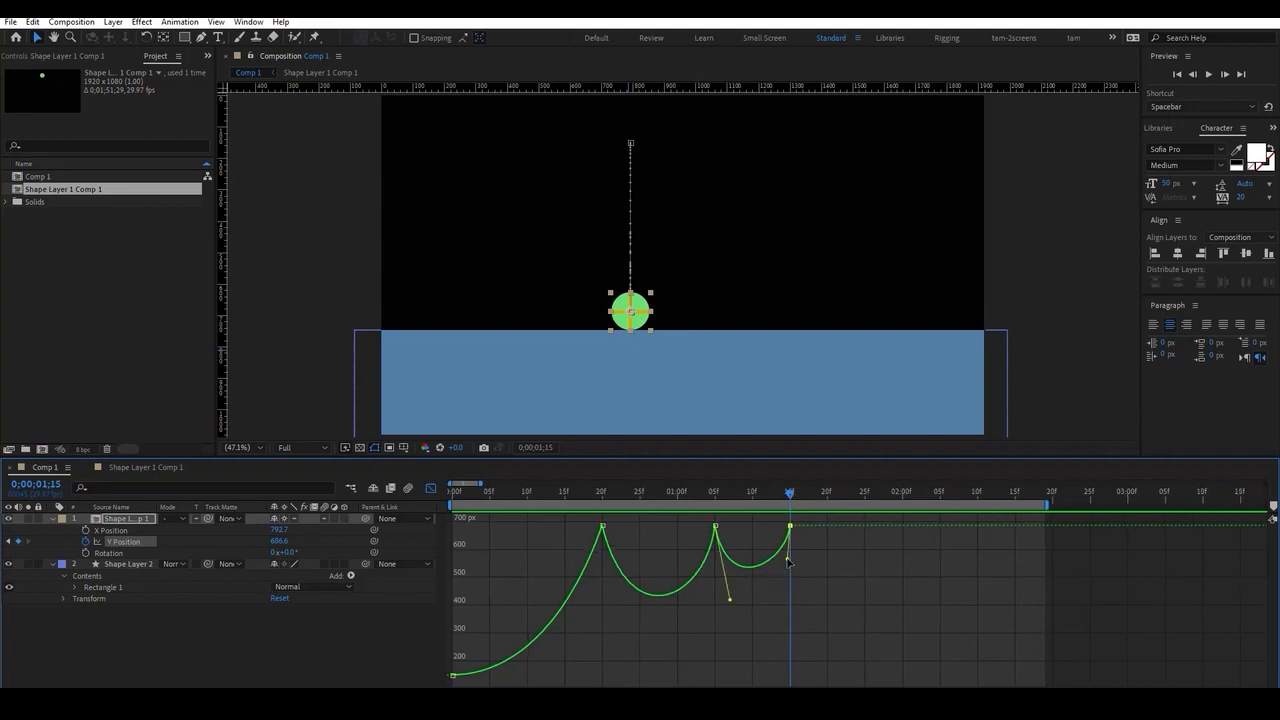
pyautogui.moveTo(729, 598); pyautogui.dragTo(735, 599)
# Add a ground-height Y Position keyframe at 0;00;01;22 and bend the curve before it into a third, lower bounce arc.
pyautogui.moveTo(716, 494); pyautogui.dragTo(793, 525)
pyautogui.moveTo(796, 492); pyautogui.dragTo(846, 496)
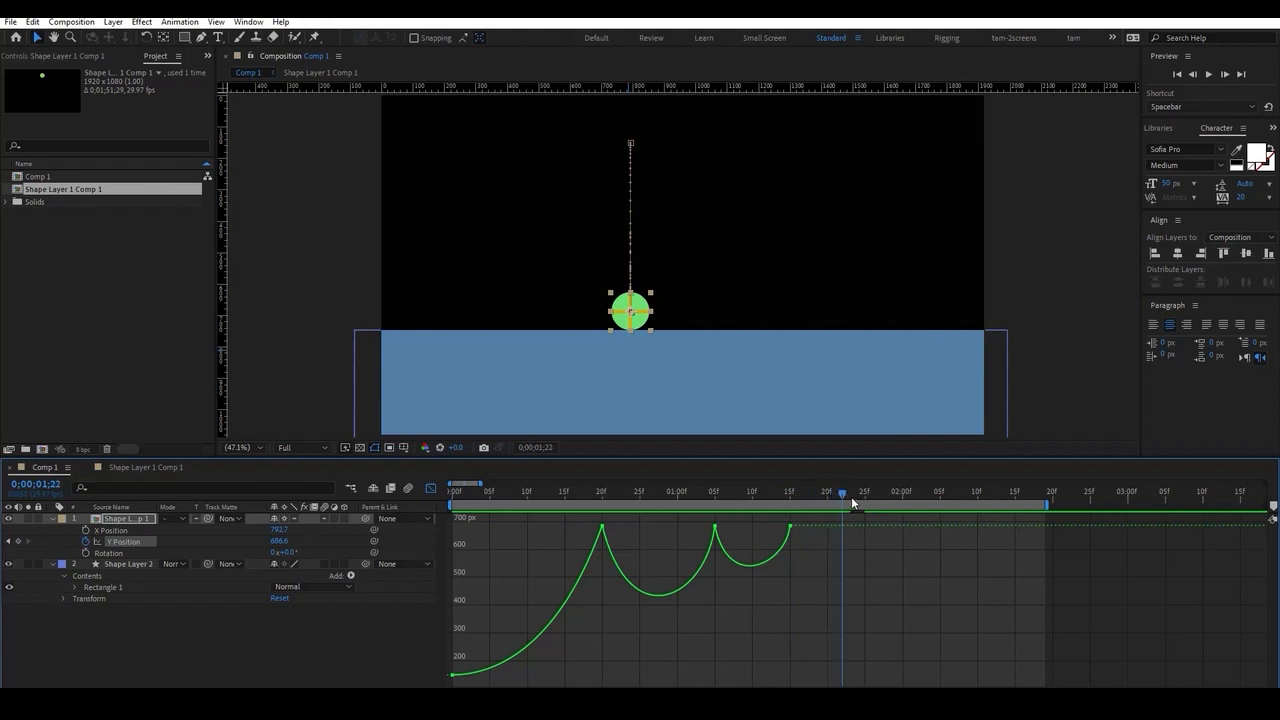
pyautogui.press('=')
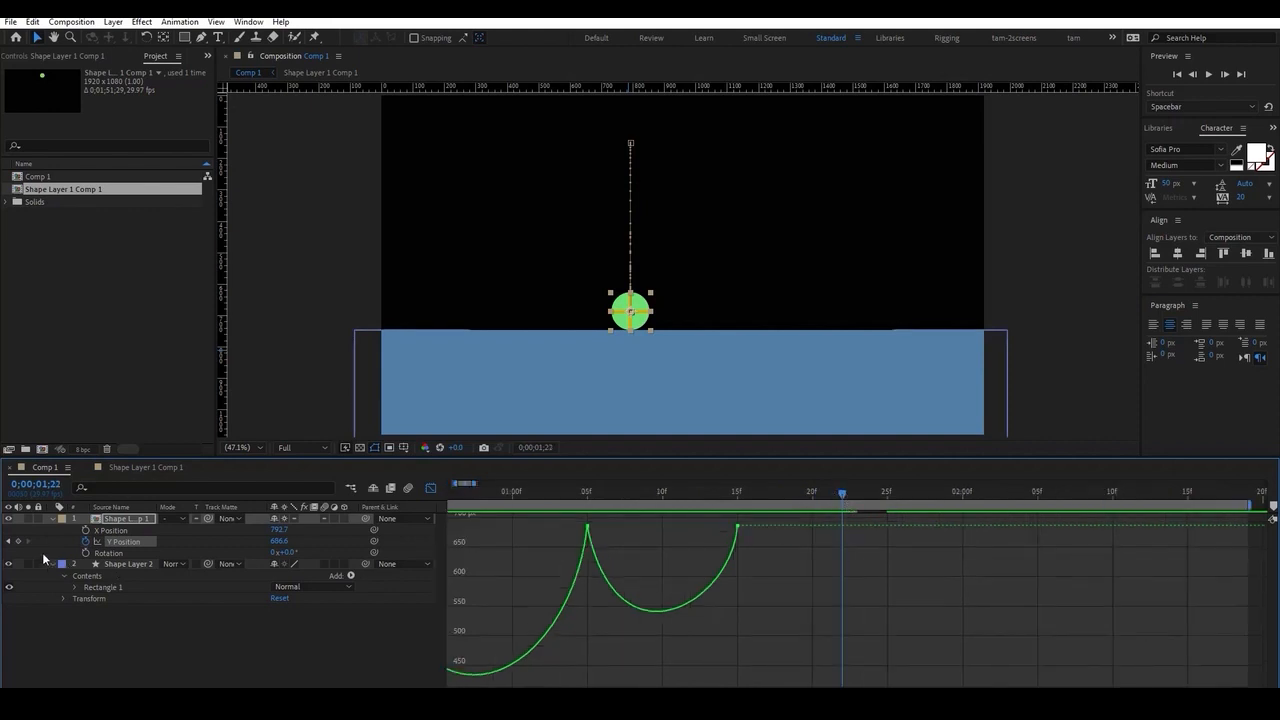
pyautogui.click(18, 541)
pyautogui.moveTo(756, 526); pyautogui.dragTo(754, 599)
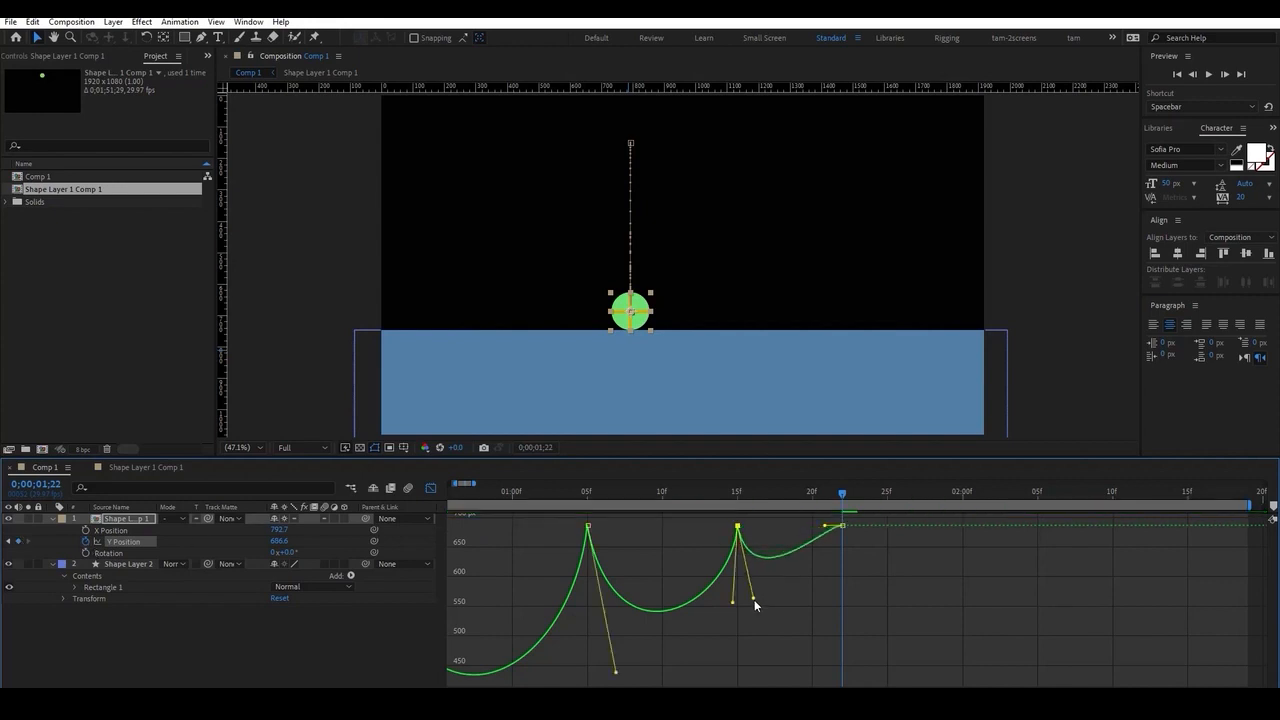
pyautogui.moveTo(824, 525); pyautogui.dragTo(834, 583)
pyautogui.click(756, 598)
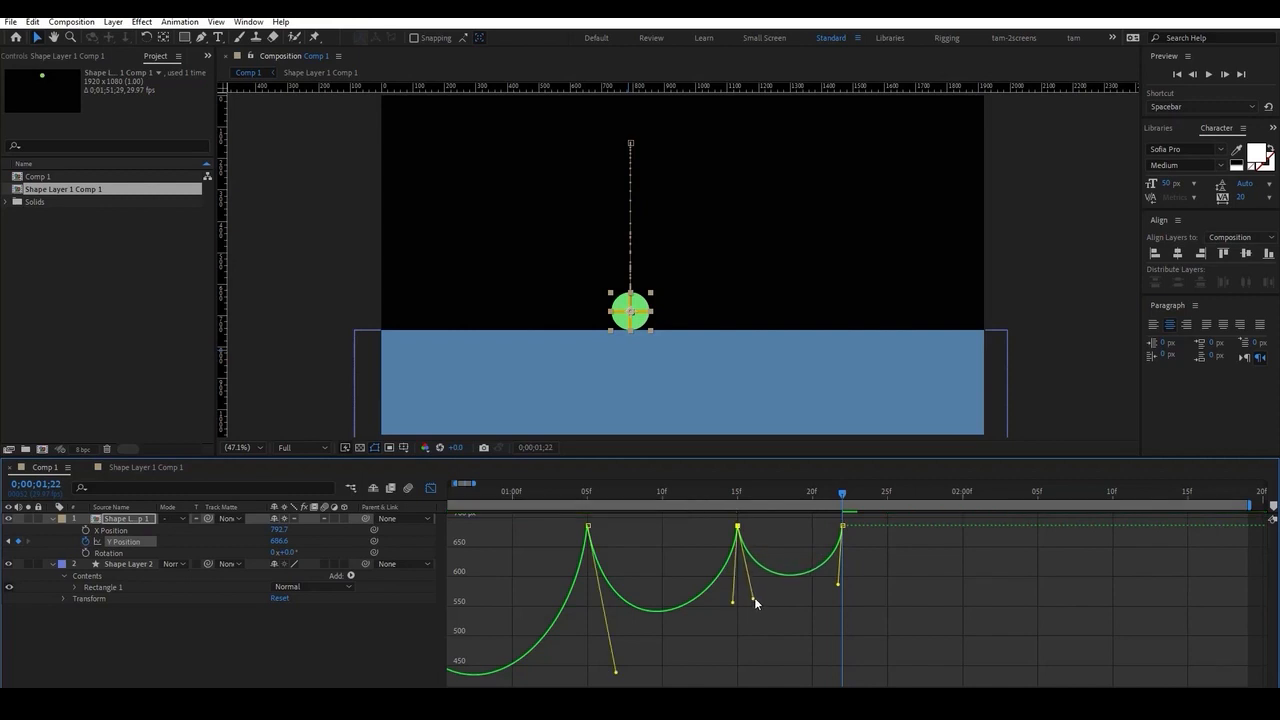
# Add a ground-height Y Position keyframe at 0;00;01;26 and bend the curve before it into a smaller fourth bounce arc.
pyautogui.moveTo(846, 494); pyautogui.dragTo(904, 494)
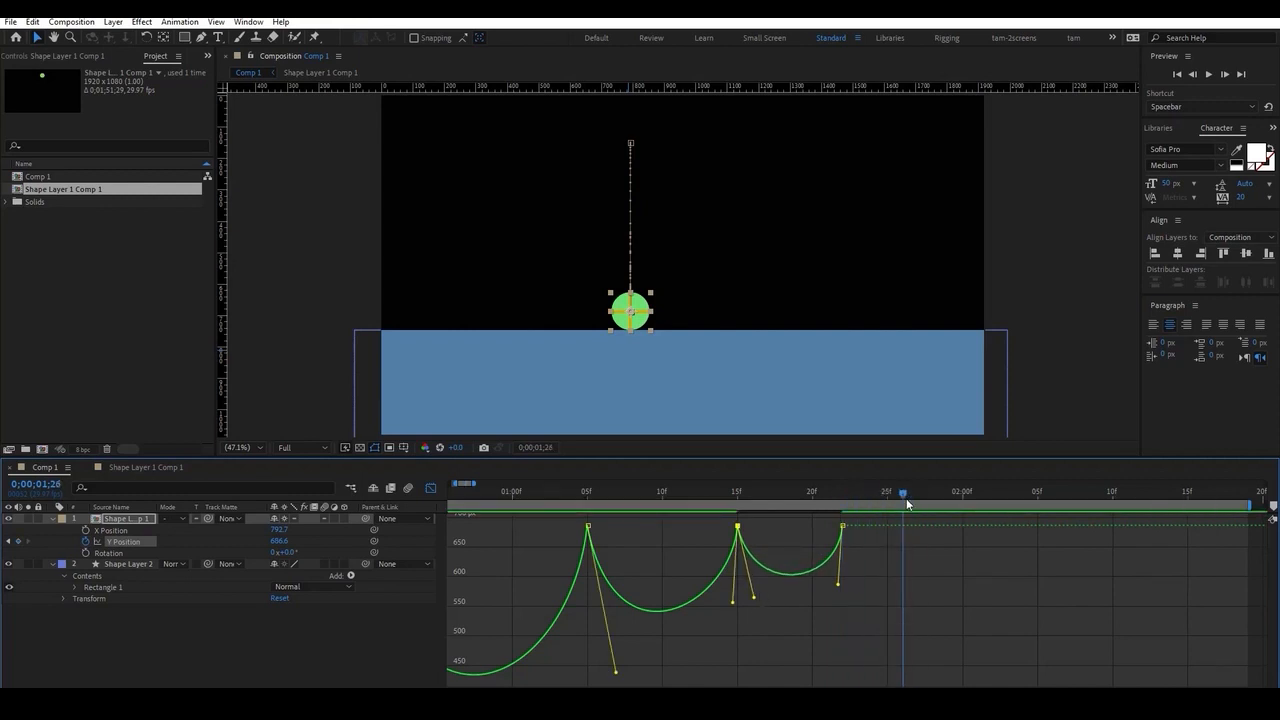
pyautogui.click(18, 541)
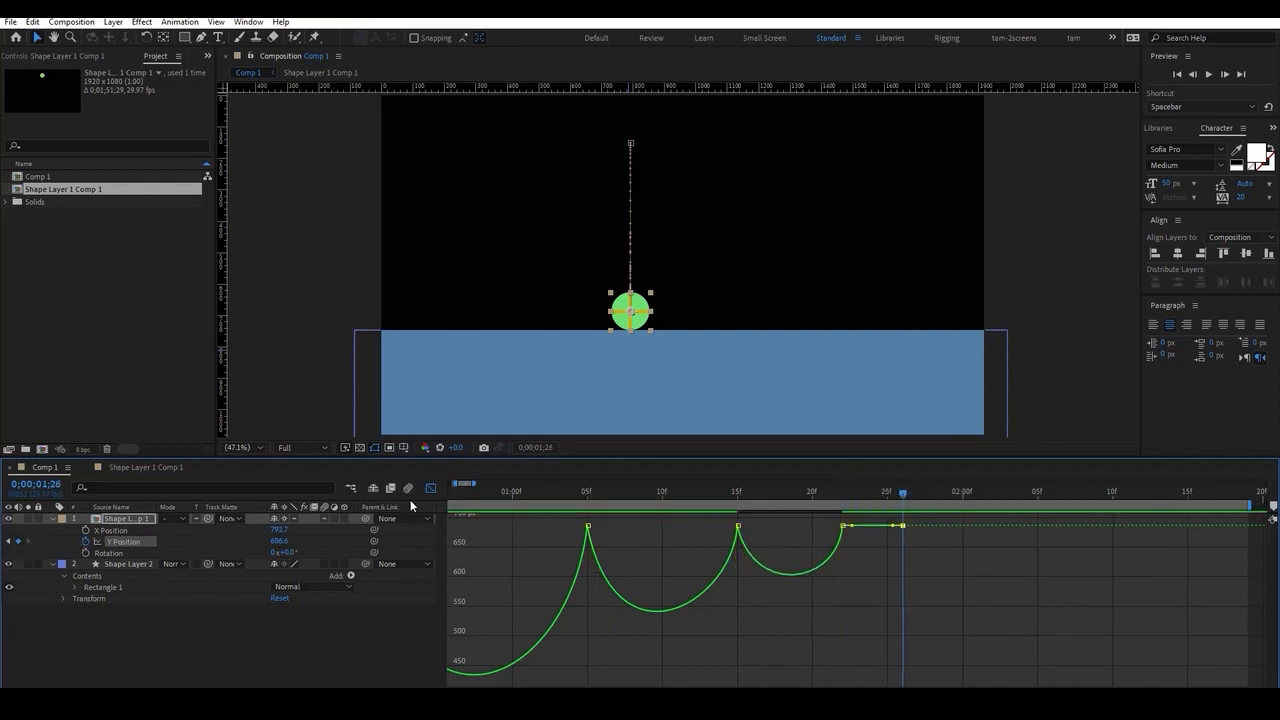
pyautogui.moveTo(853, 526); pyautogui.dragTo(847, 585)
pyautogui.moveTo(893, 526); pyautogui.dragTo(859, 568)
pyautogui.click(891, 588)
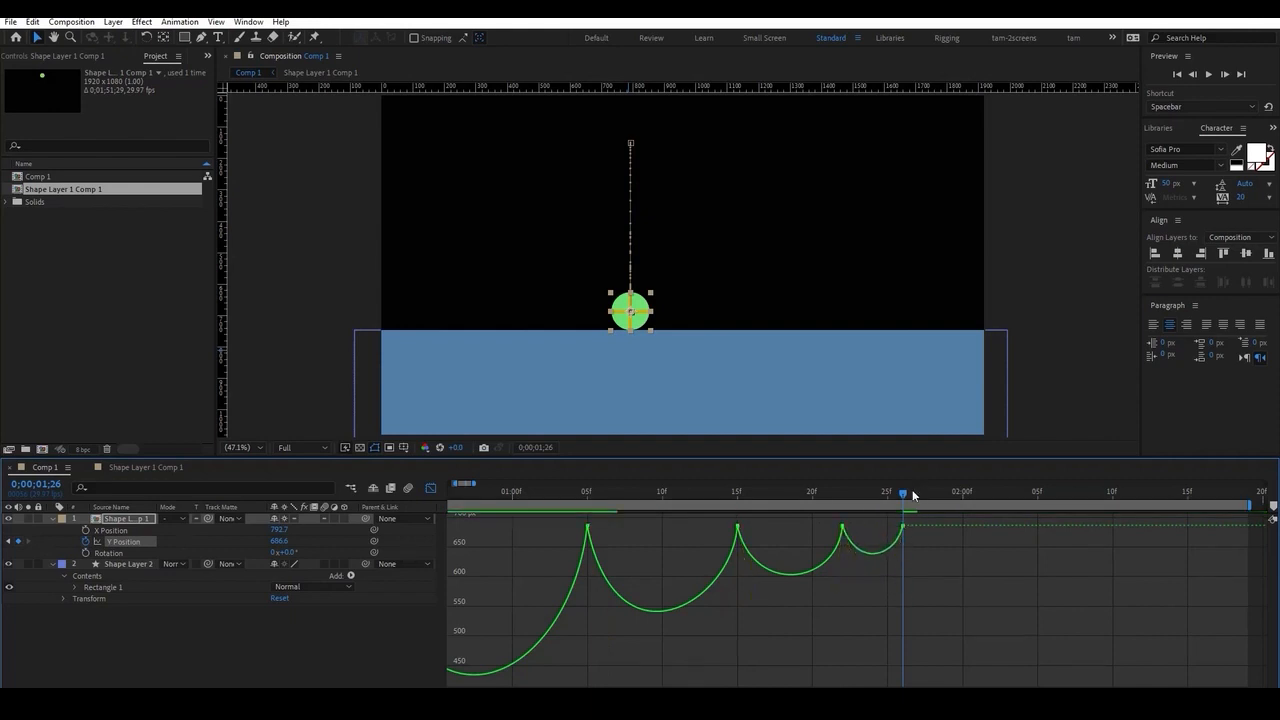
# Add a ground-height Y Position keyframe at 0;00;01;29 and shape a very shallow fifth bounce arc leading into it.
pyautogui.moveTo(913, 494); pyautogui.dragTo(946, 504)
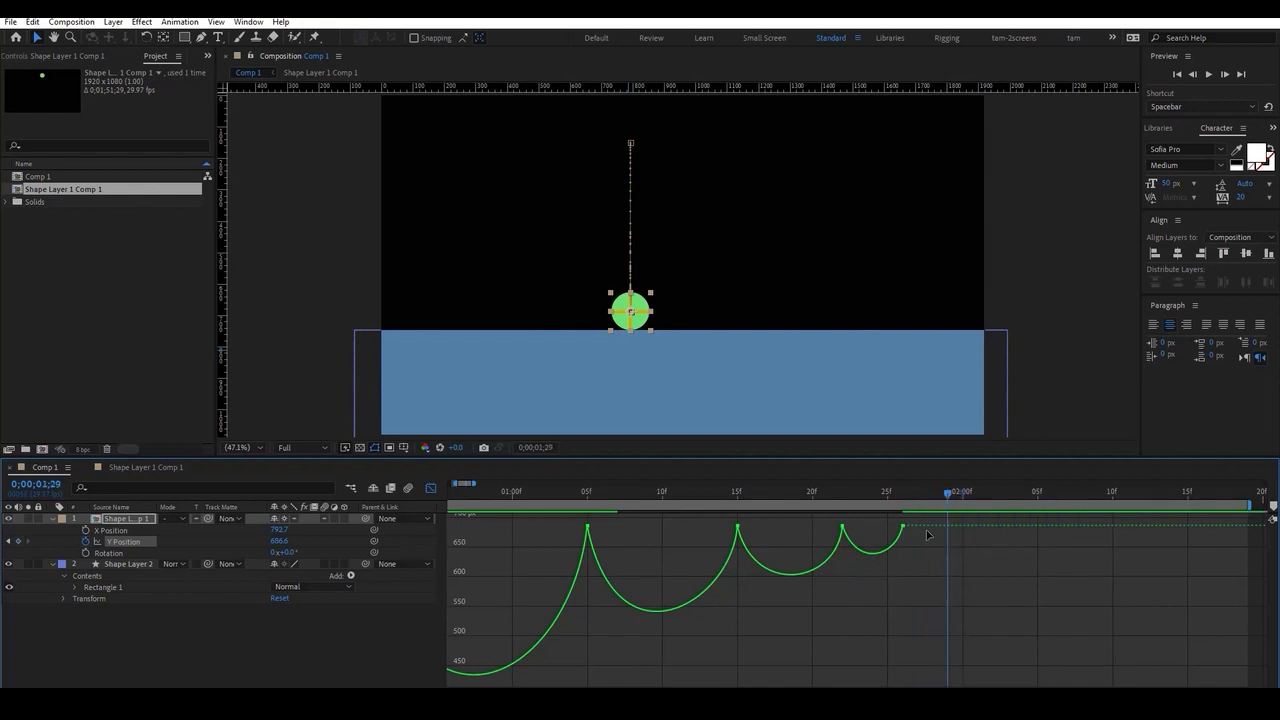
pyautogui.click(18, 541)
pyautogui.moveTo(910, 525); pyautogui.dragTo(940, 537)
pyautogui.click(949, 530)
# Play back the complete vertical bounce and check the timing of its last small bounces frame by frame.
pyautogui.press('-')
pyautogui.press('space')
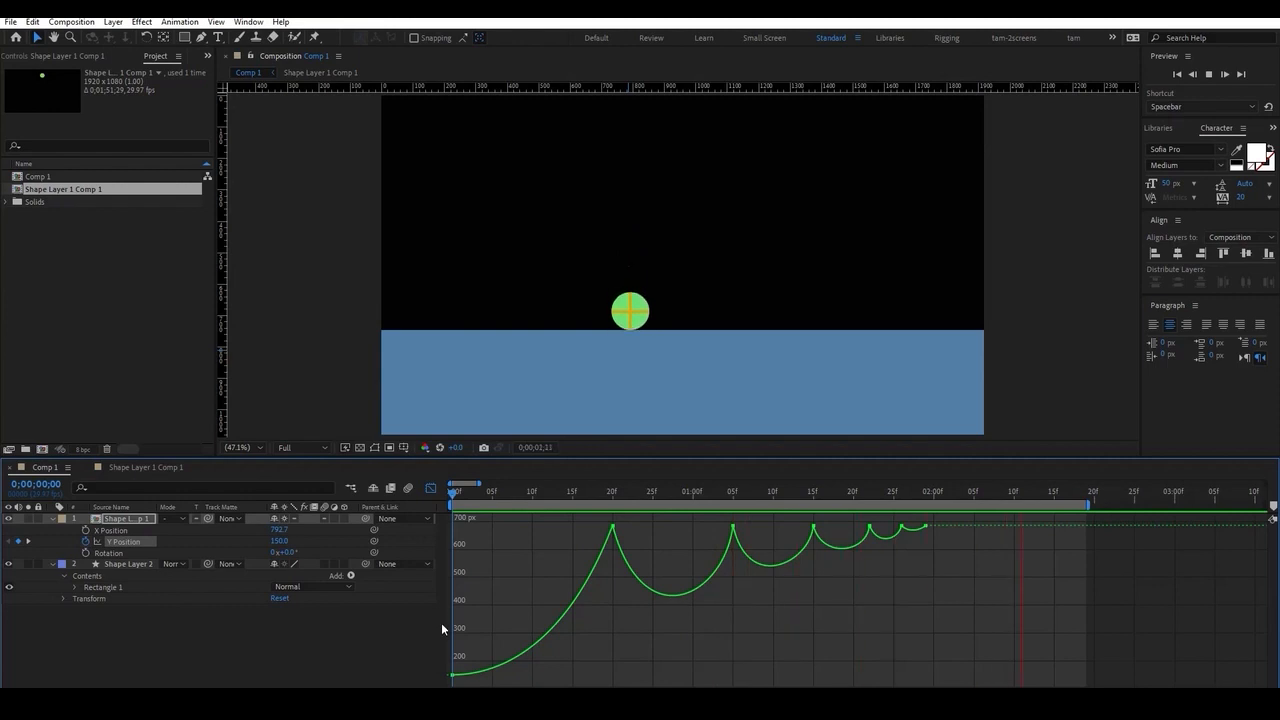
pyautogui.press('space')
pyautogui.press('space')
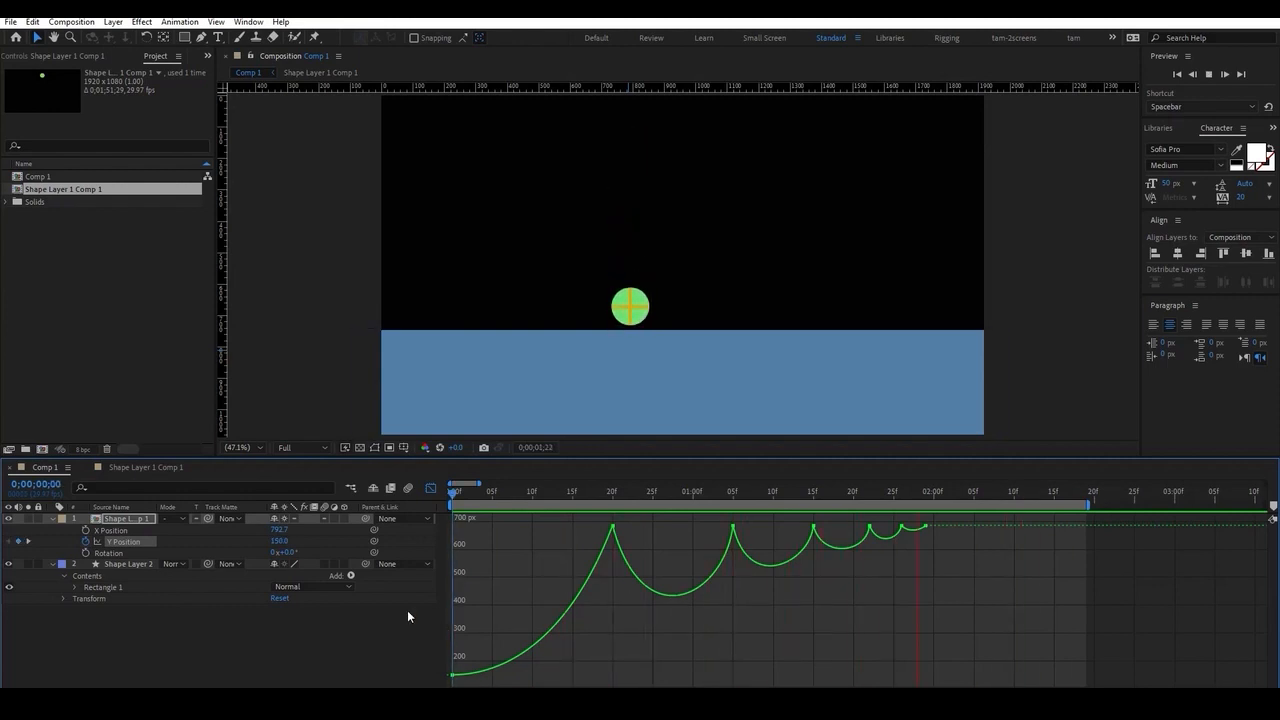
pyautogui.press('space')
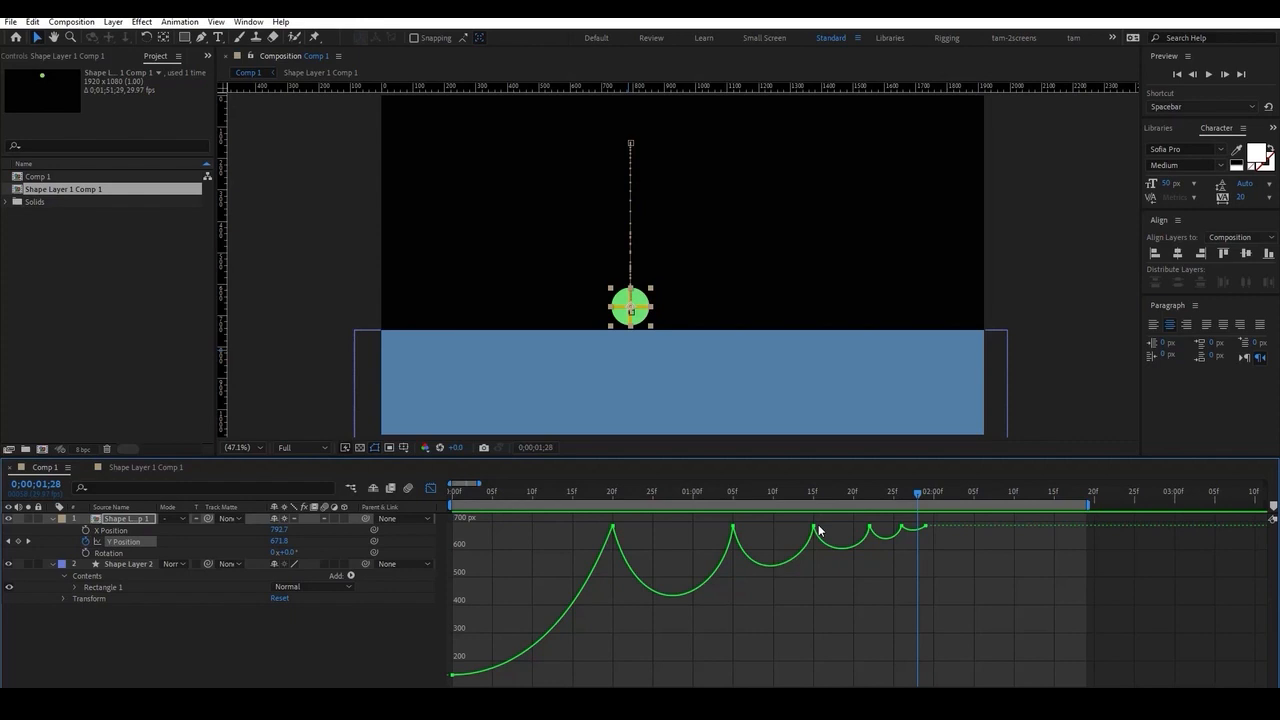
pyautogui.press('pageup')
pyautogui.press('pageup')
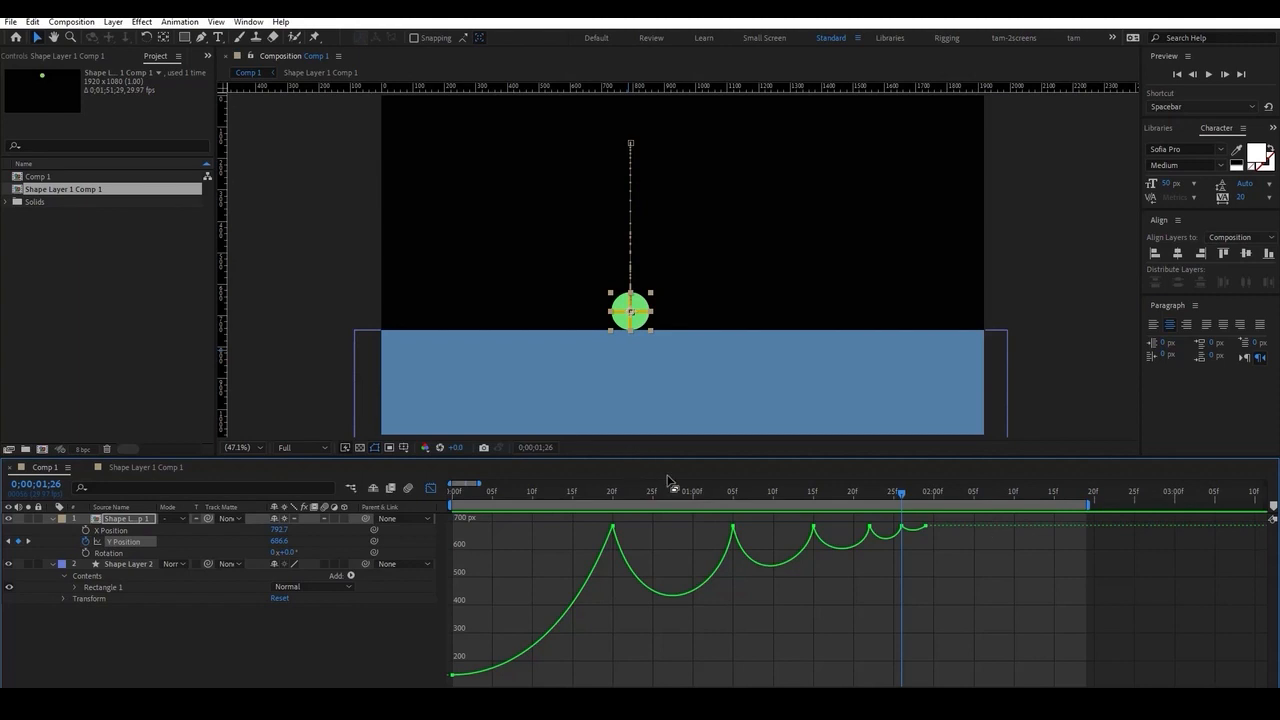
pyautogui.press('space')
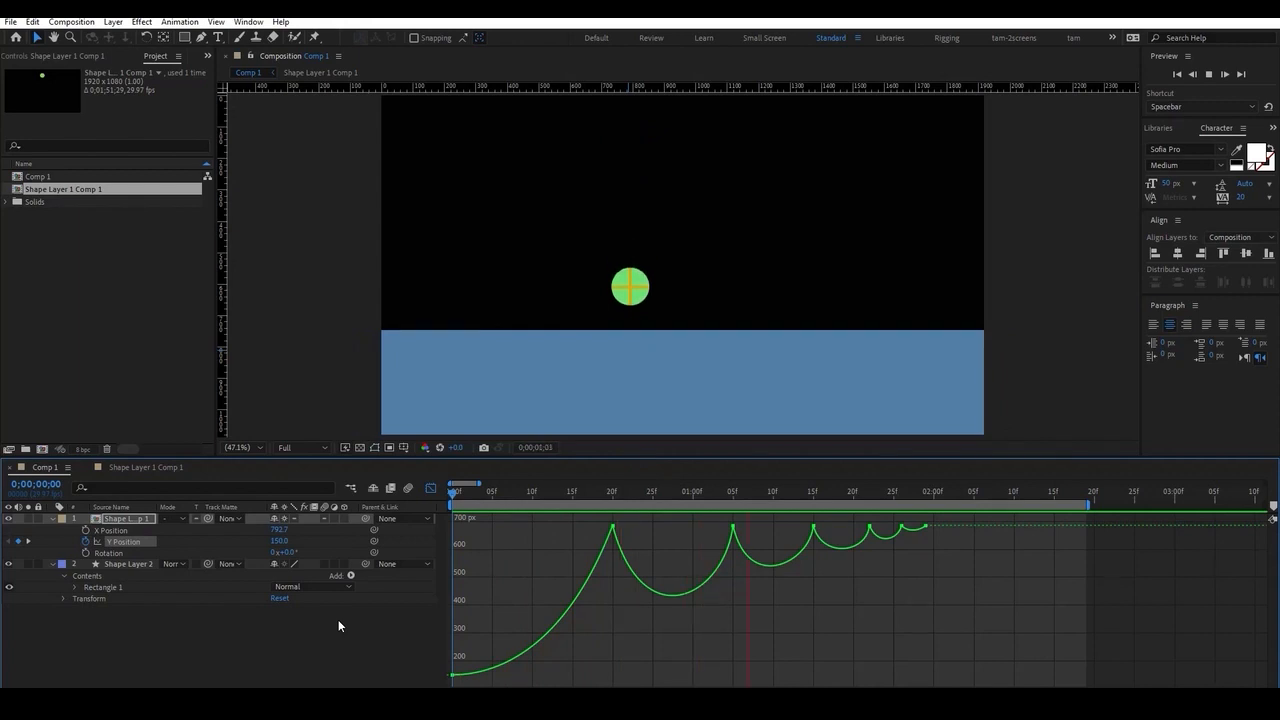
pyautogui.press('space')
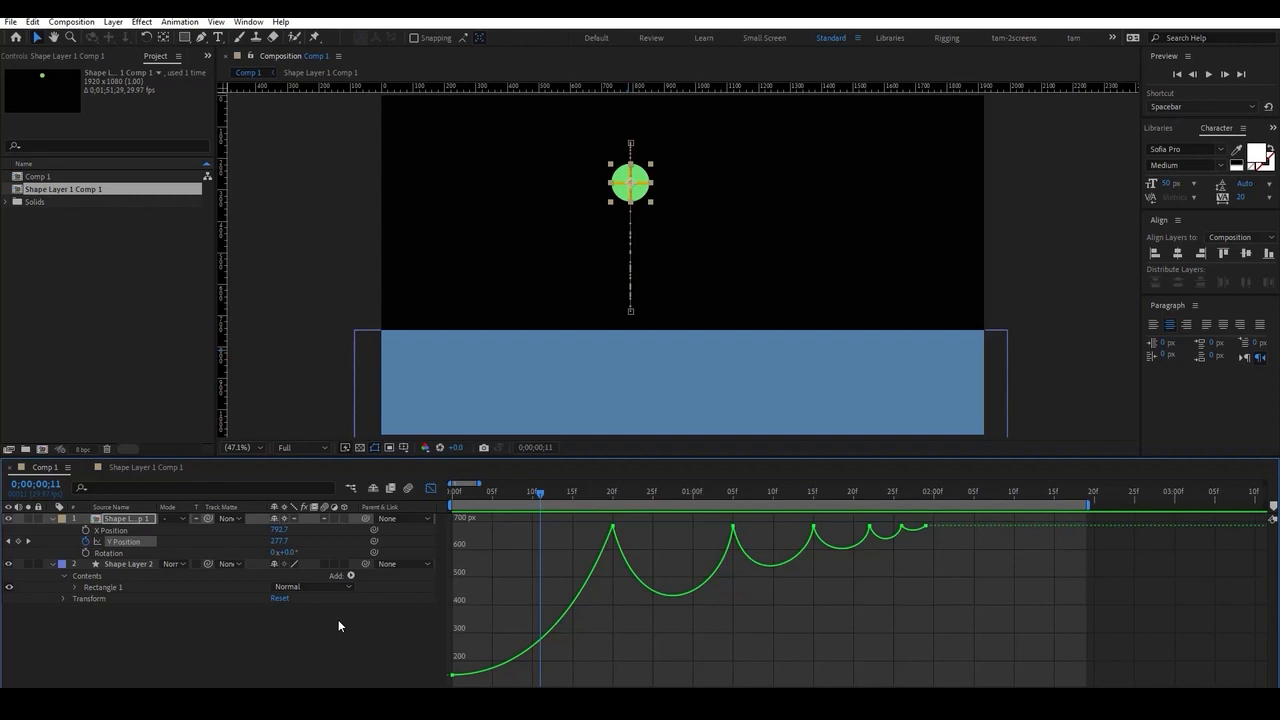
# Leave the graph view, start keyframing the ball's X Position at 0;00;00;00, and set it to -50.3, off the frame's left edge.
pyautogui.click(430, 488)
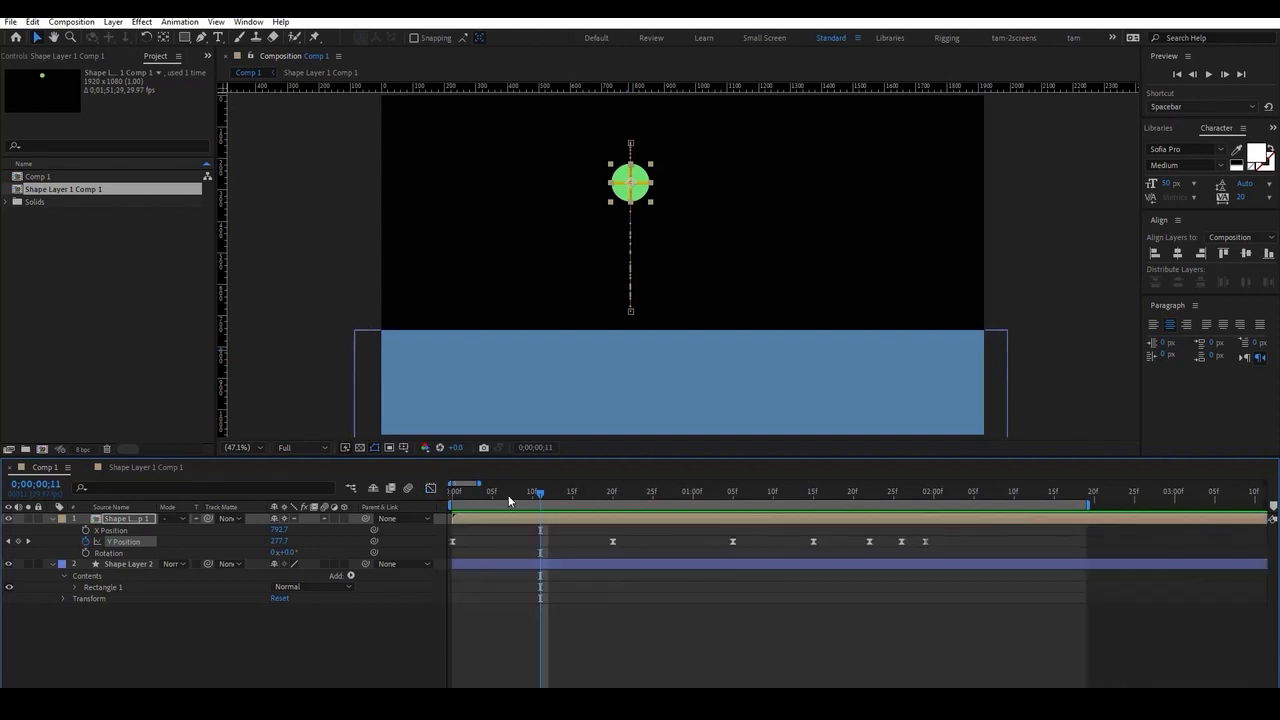
pyautogui.moveTo(508, 493); pyautogui.dragTo(455, 510)
pyautogui.click(500, 612)
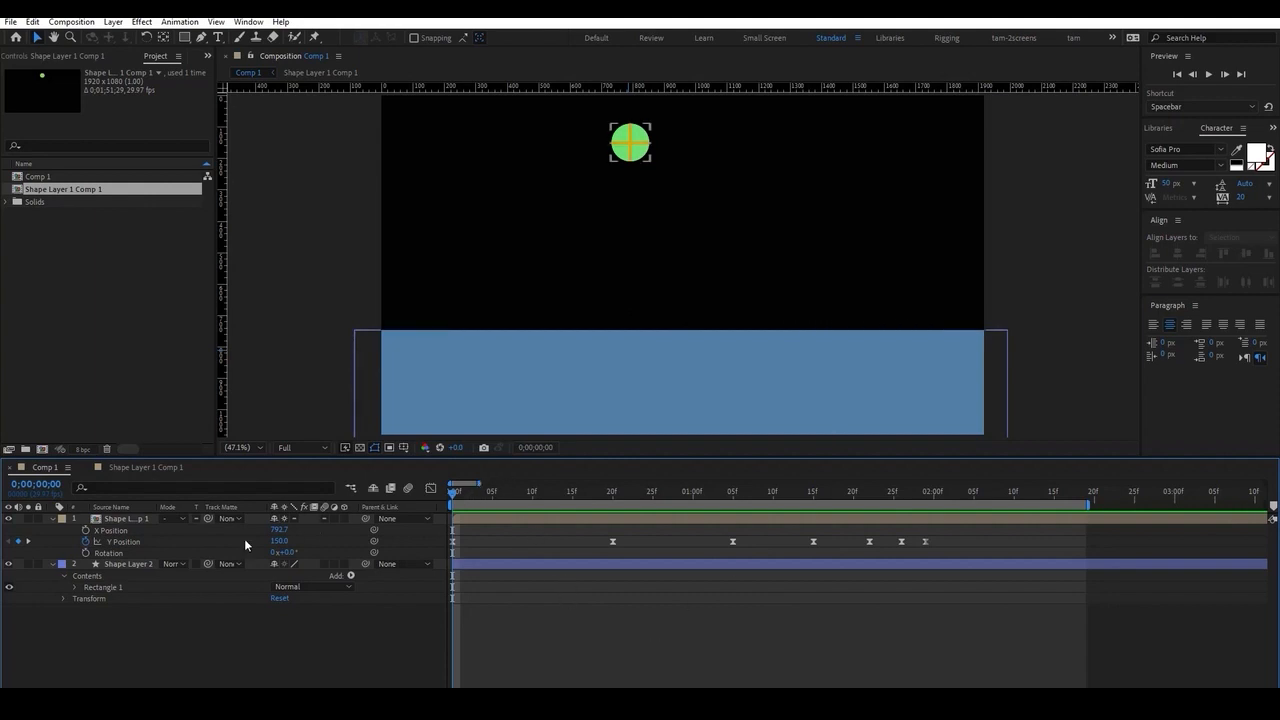
pyautogui.click(112, 530)
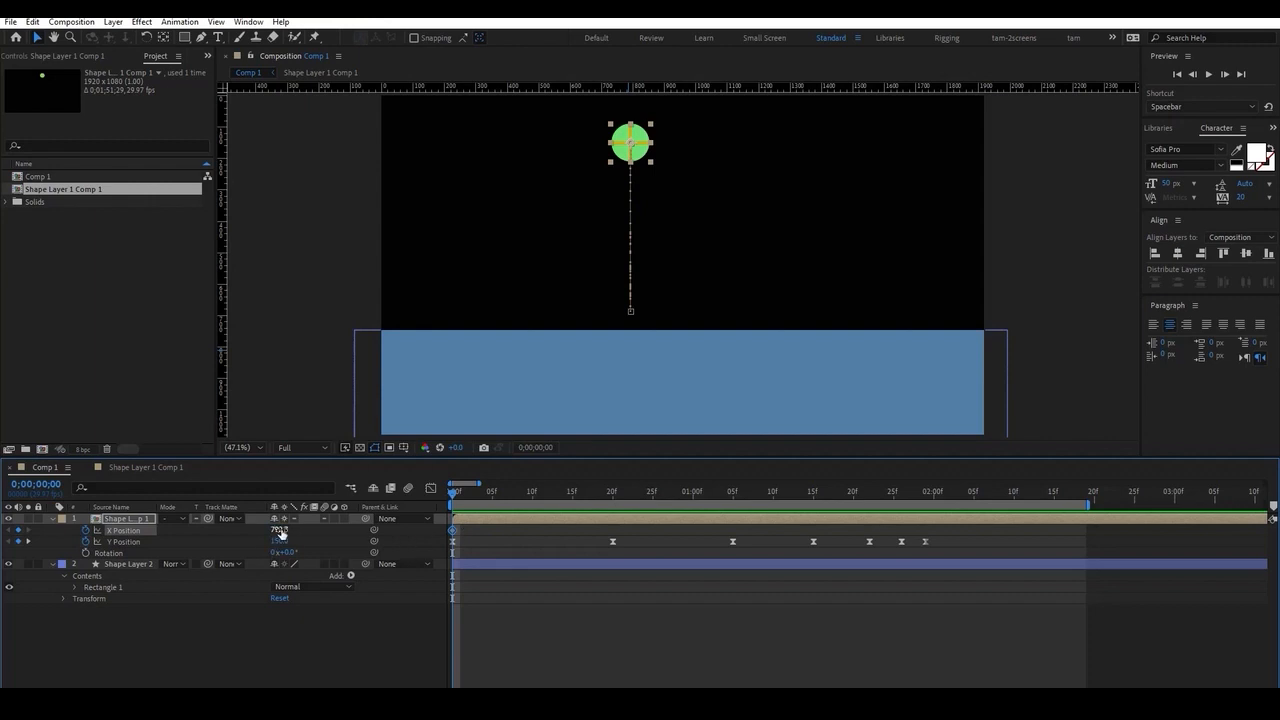
pyautogui.moveTo(280, 529); pyautogui.dragTo(120, 529)
pyautogui.moveTo(283, 531); pyautogui.dragTo(100, 563)
# Set the ball's X Position to 1517.7 at 0;00;01;29 and play back its travel across the ground.
pyautogui.moveTo(523, 491); pyautogui.dragTo(925, 510)
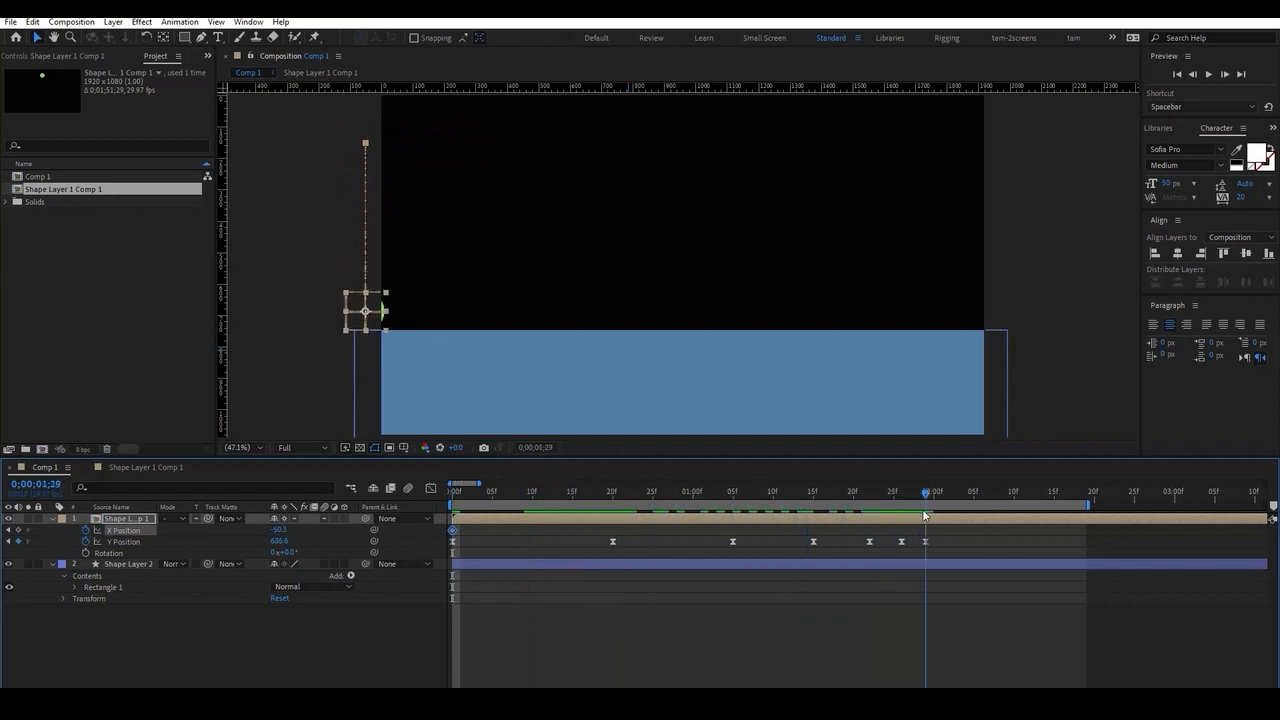
pyautogui.moveTo(283, 534); pyautogui.dragTo(1276, 479)
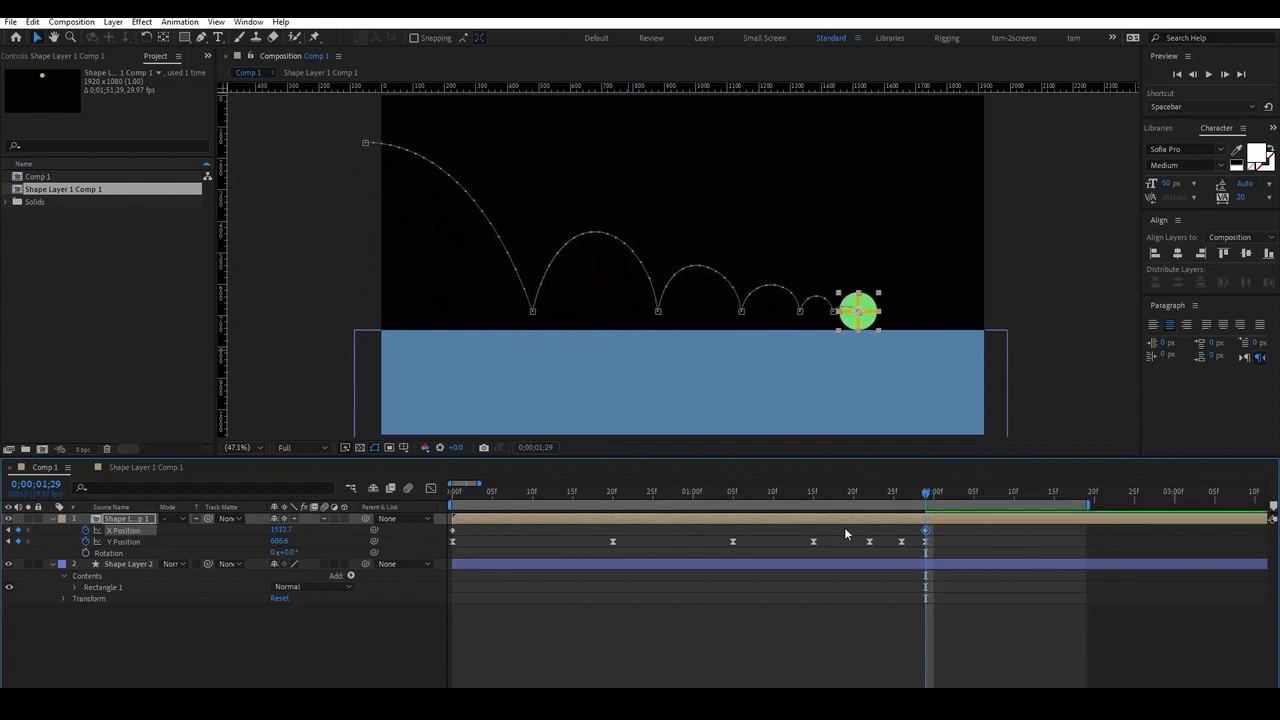
pyautogui.press('Home')
pyautogui.press('space')
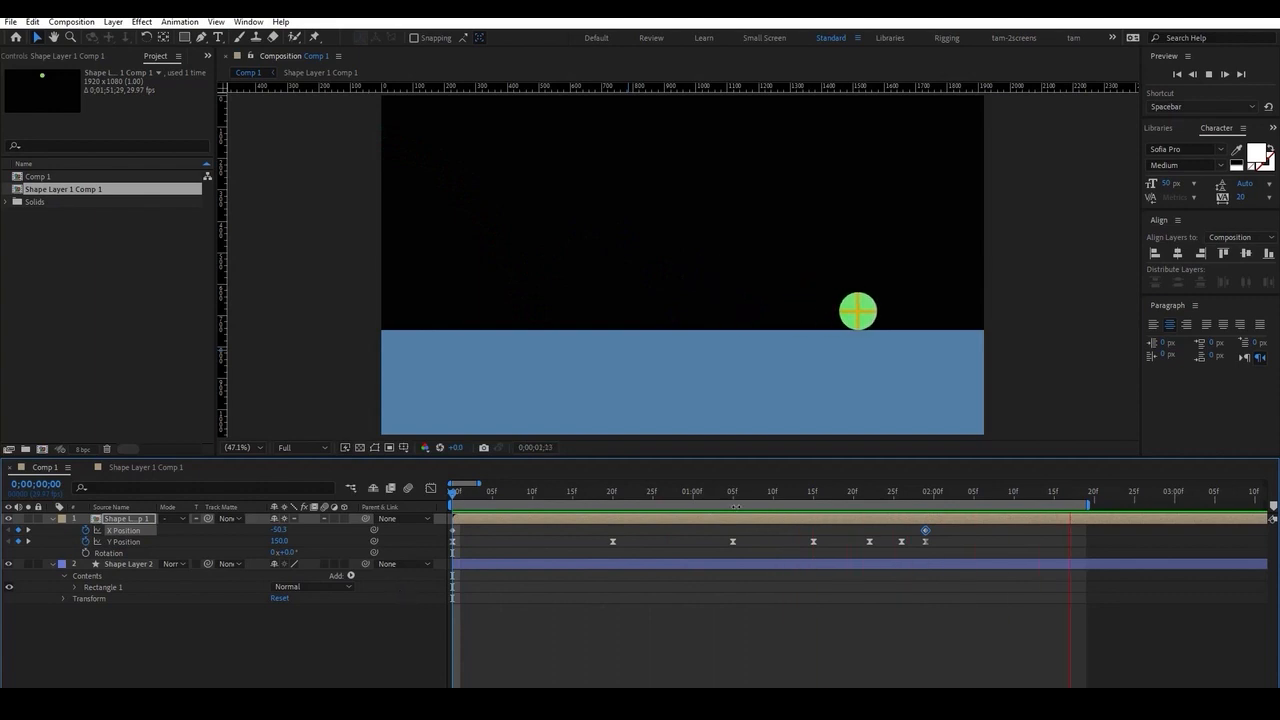
pyautogui.press('space')
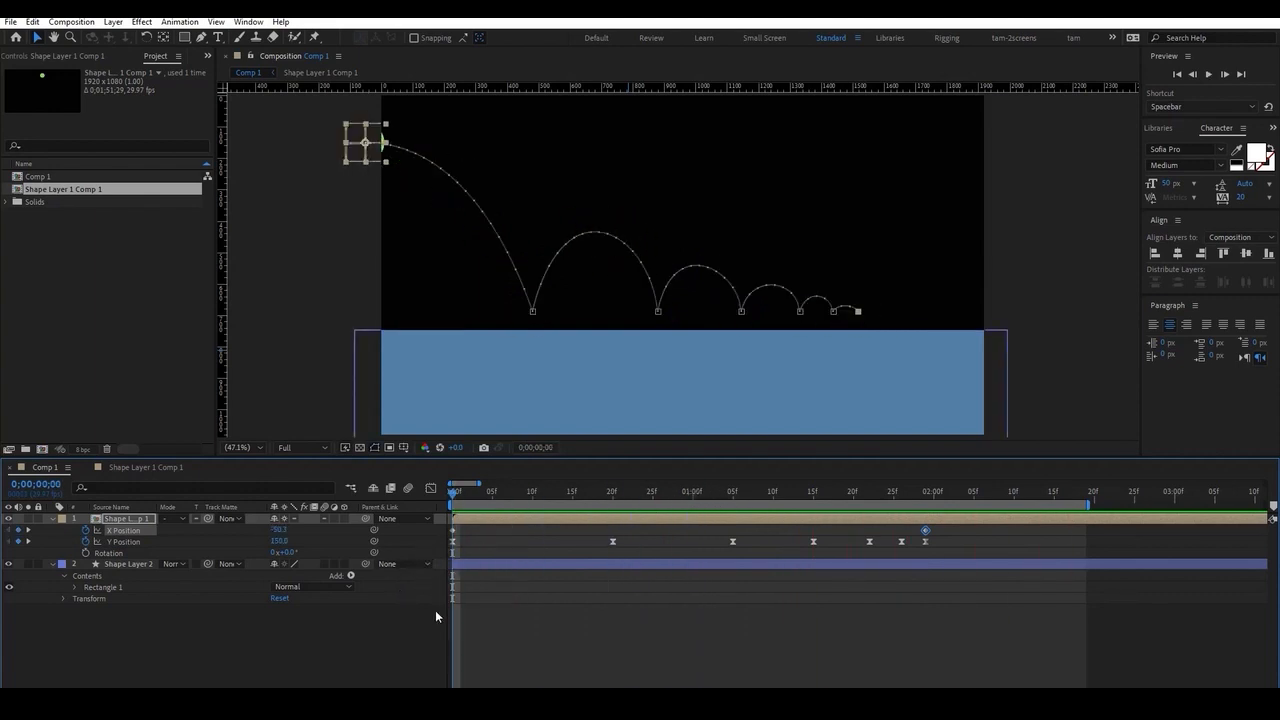
# Apply Easy Ease to both X Position keyframes and preview the motion with the value graph shown.
pyautogui.click(127, 531)
pyautogui.press('F9')
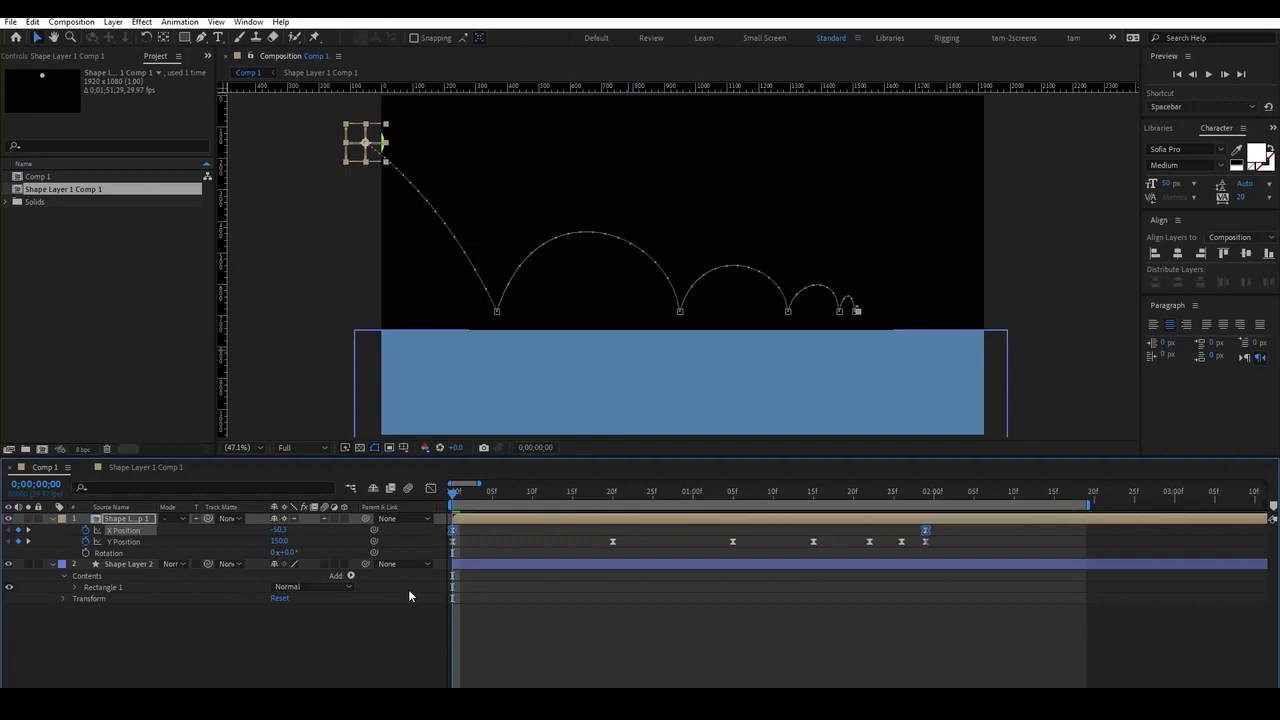
pyautogui.click(430, 489)
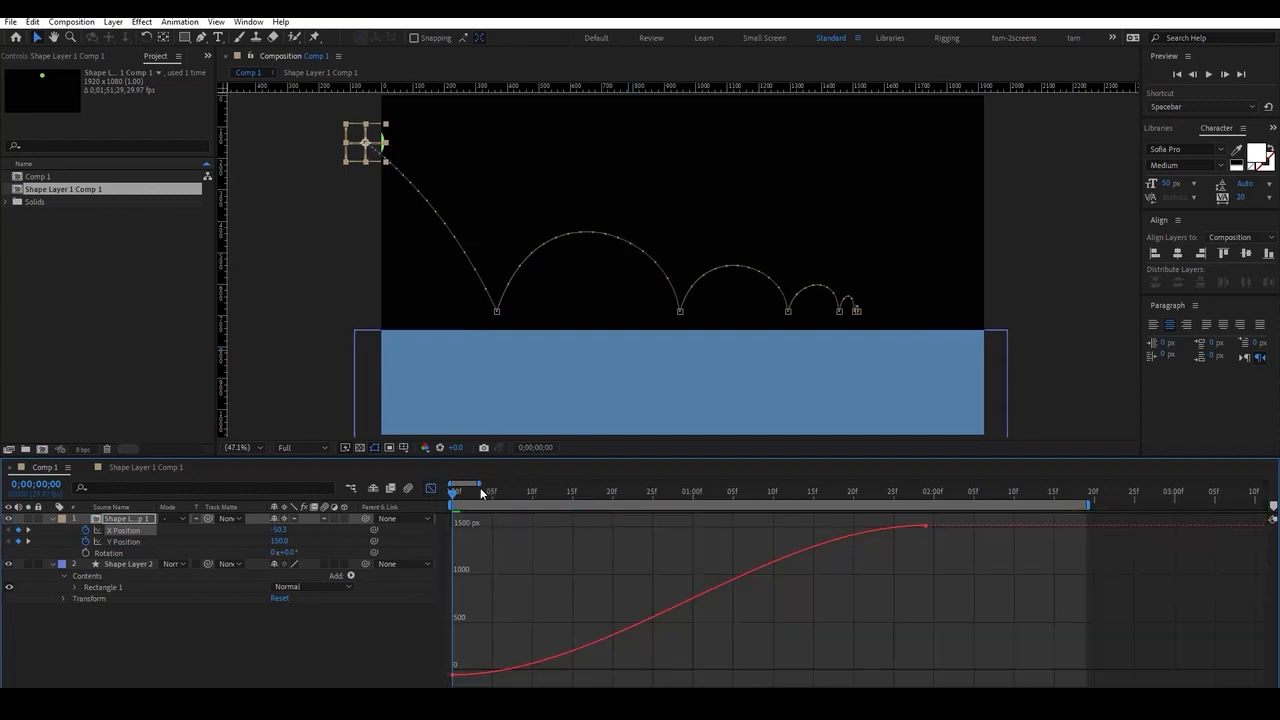
pyautogui.moveTo(471, 491); pyautogui.dragTo(462, 526)
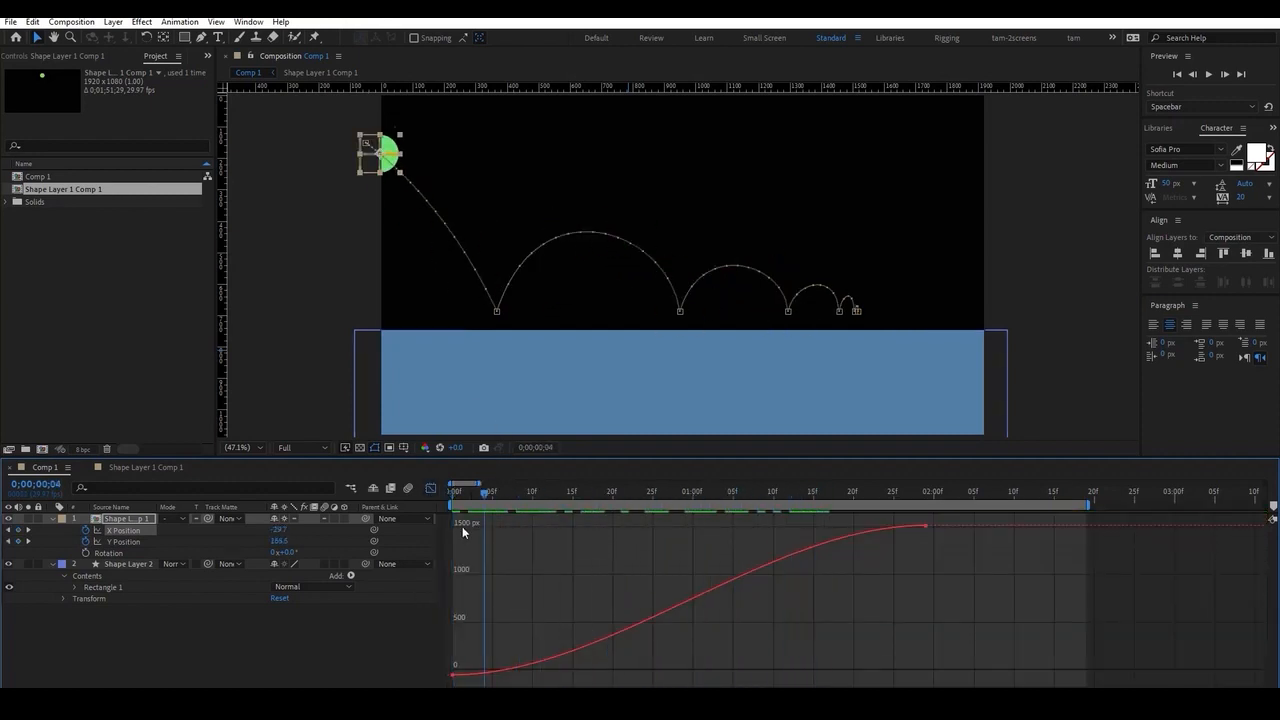
pyautogui.press('space')
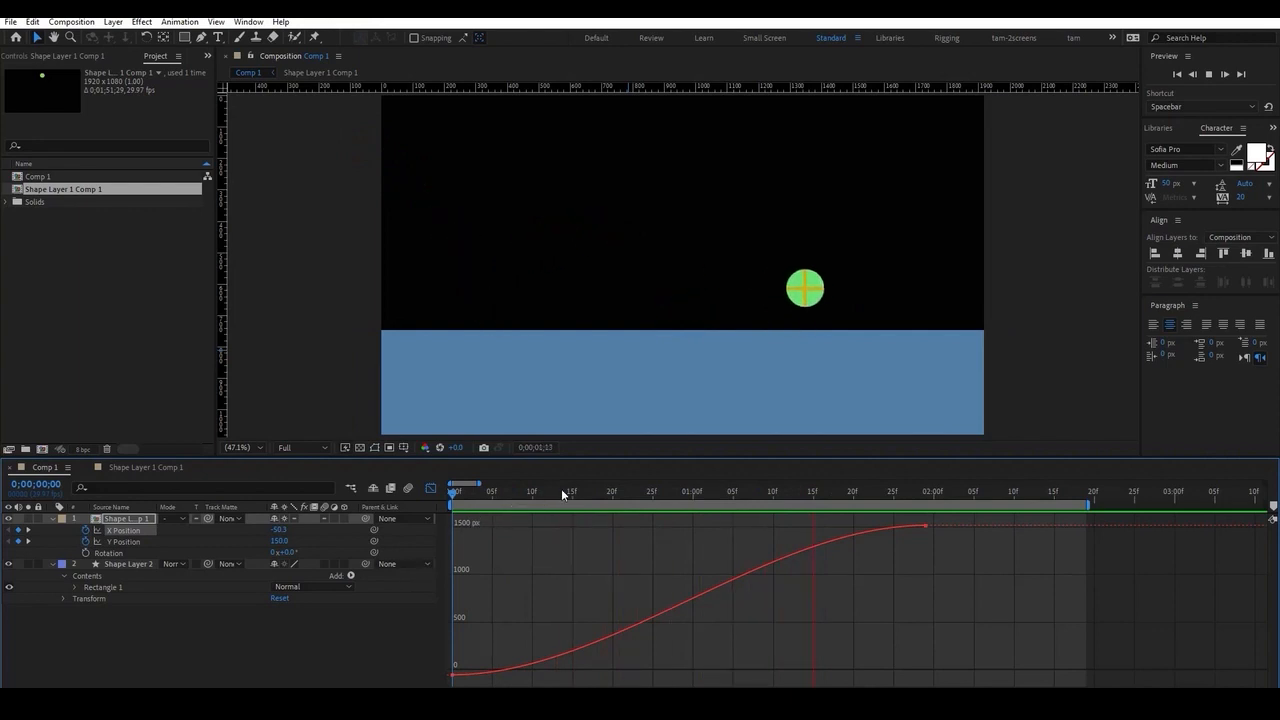
pyautogui.press('space')
# Try lengthening the last X Position keyframe's incoming handle horizontally to about 0;00;01;02 for a slower finish.
pyautogui.moveTo(964, 549); pyautogui.dragTo(914, 511)
pyautogui.click(925, 495)
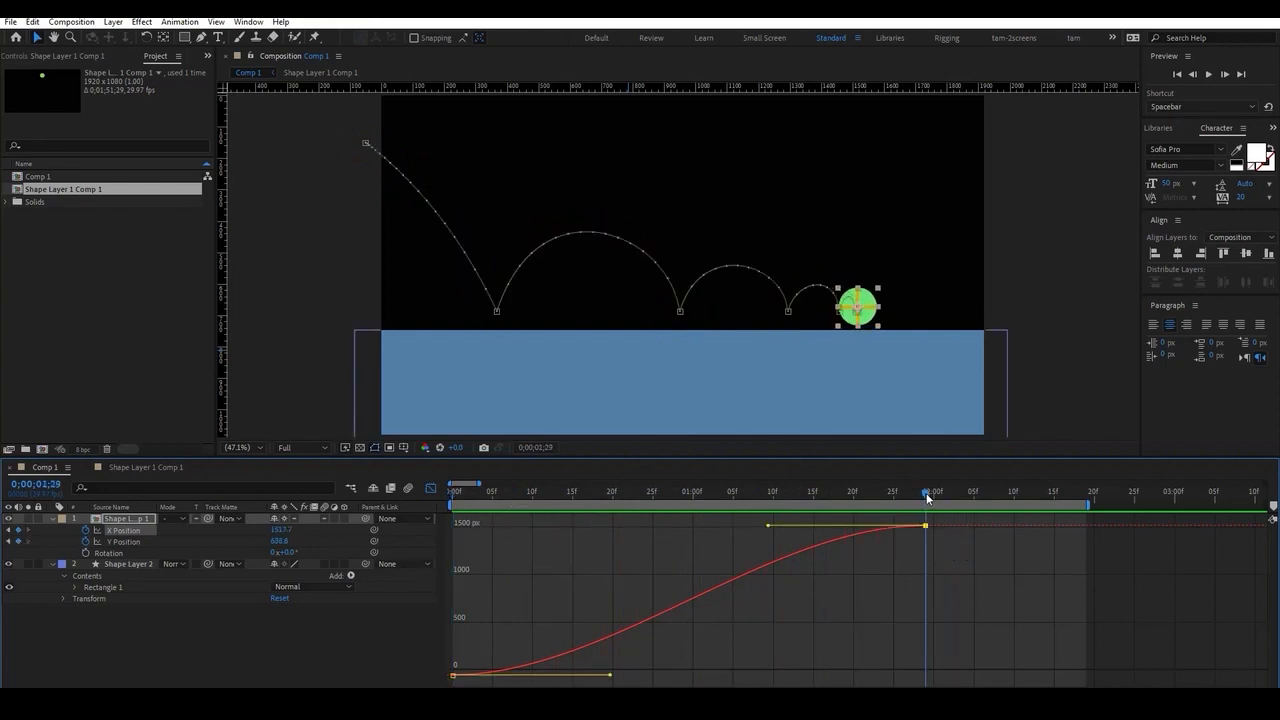
pyautogui.moveTo(769, 525); pyautogui.dragTo(712, 526)
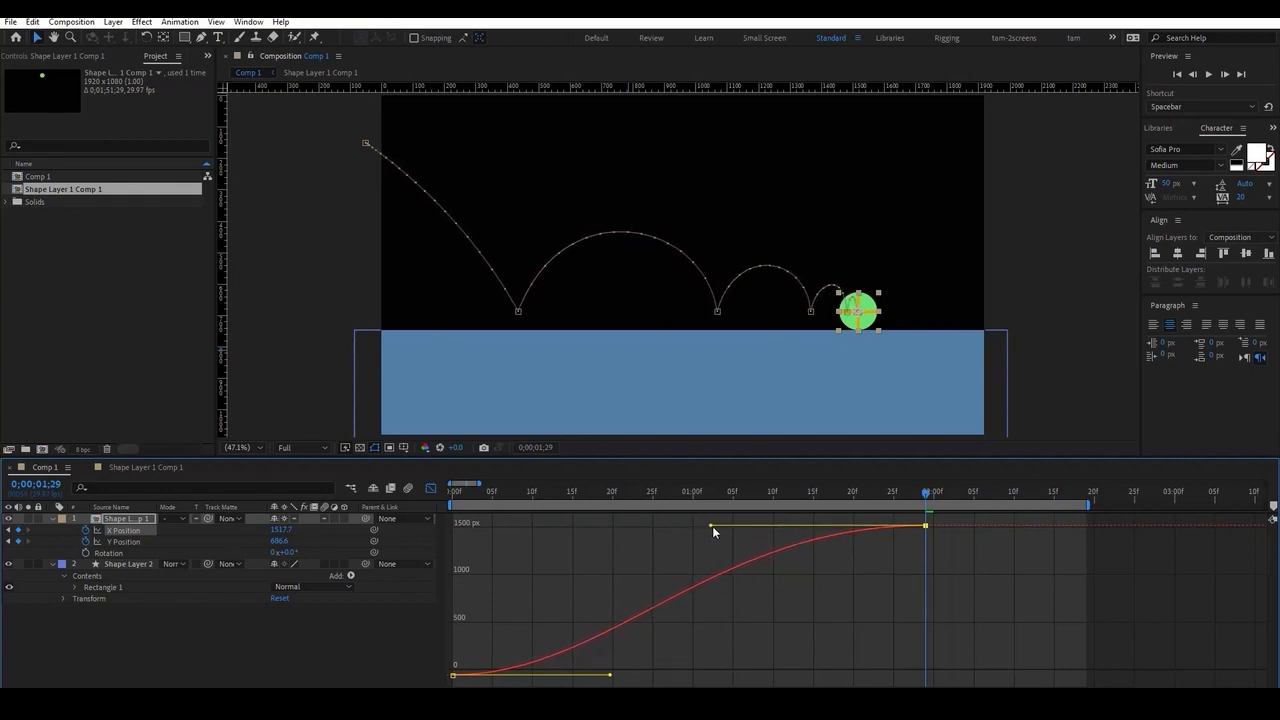
pyautogui.click(838, 546)
pyautogui.moveTo(982, 556); pyautogui.dragTo(882, 570)
pyautogui.click(820, 528)
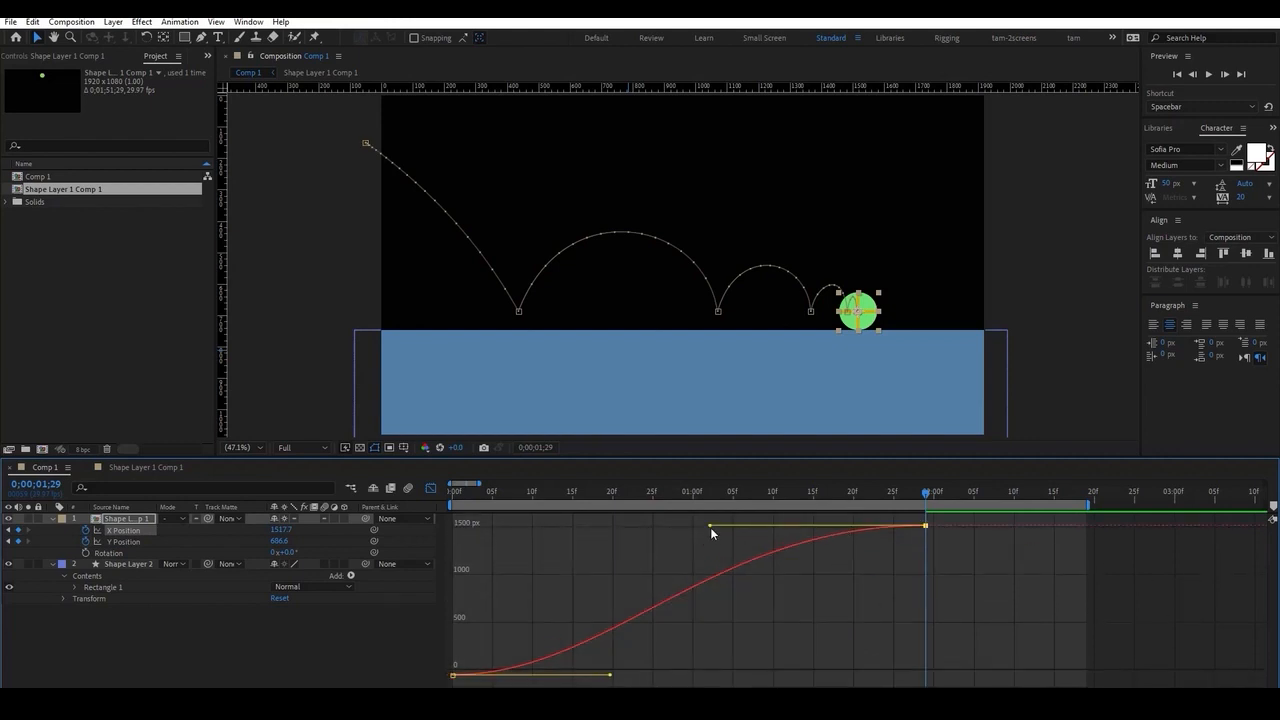
# Try bending the X Position curve so the ball ends at high speed, preview it, and undo the change.
pyautogui.moveTo(710, 527); pyautogui.dragTo(833, 594)
pyautogui.press('space')
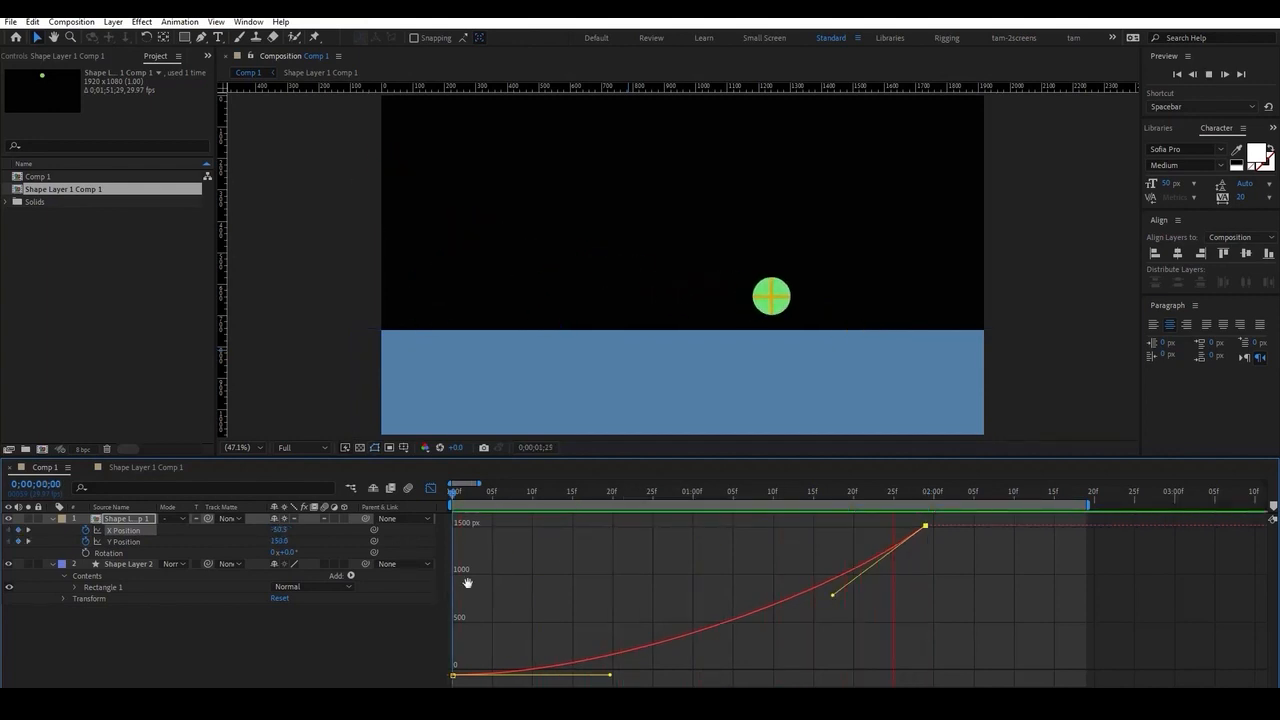
pyautogui.press('space')
pyautogui.hotkey('ctrl', 'z')
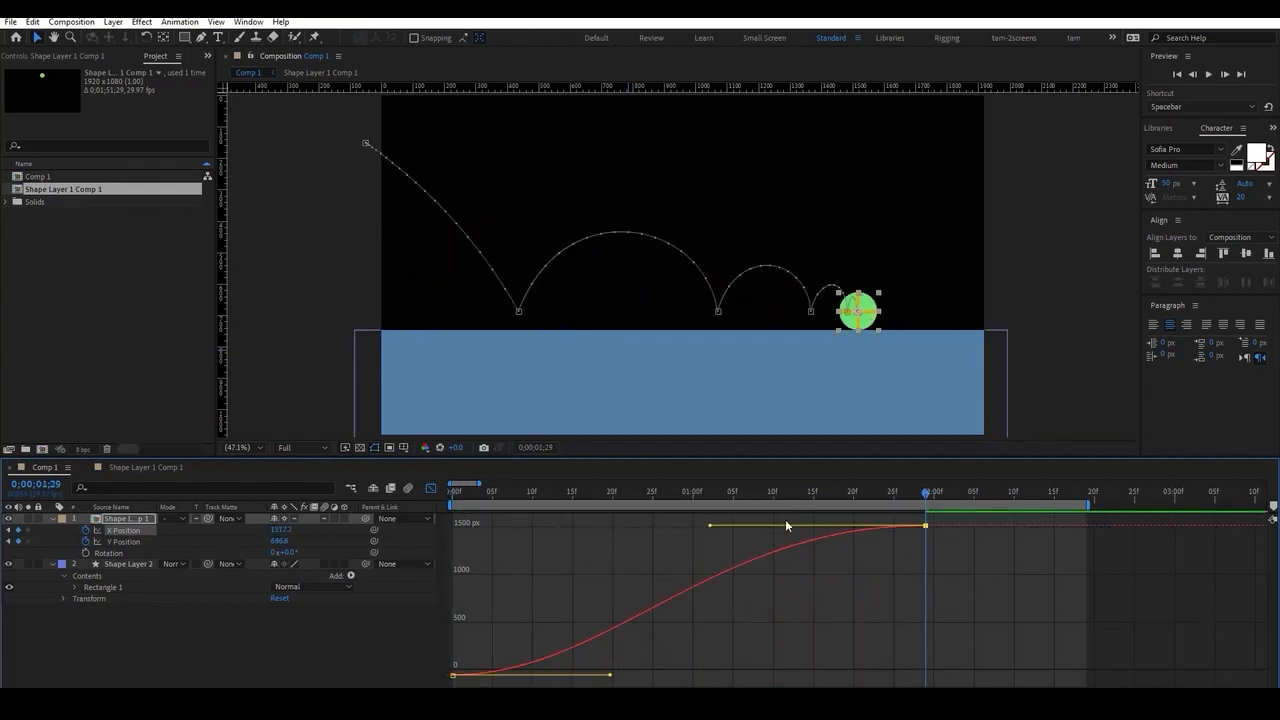
# Try extending the last X Position keyframe's incoming handle further, to about frame 26, and preview the slowdown.
pyautogui.moveTo(708, 528); pyautogui.dragTo(661, 525)
pyautogui.press('space')
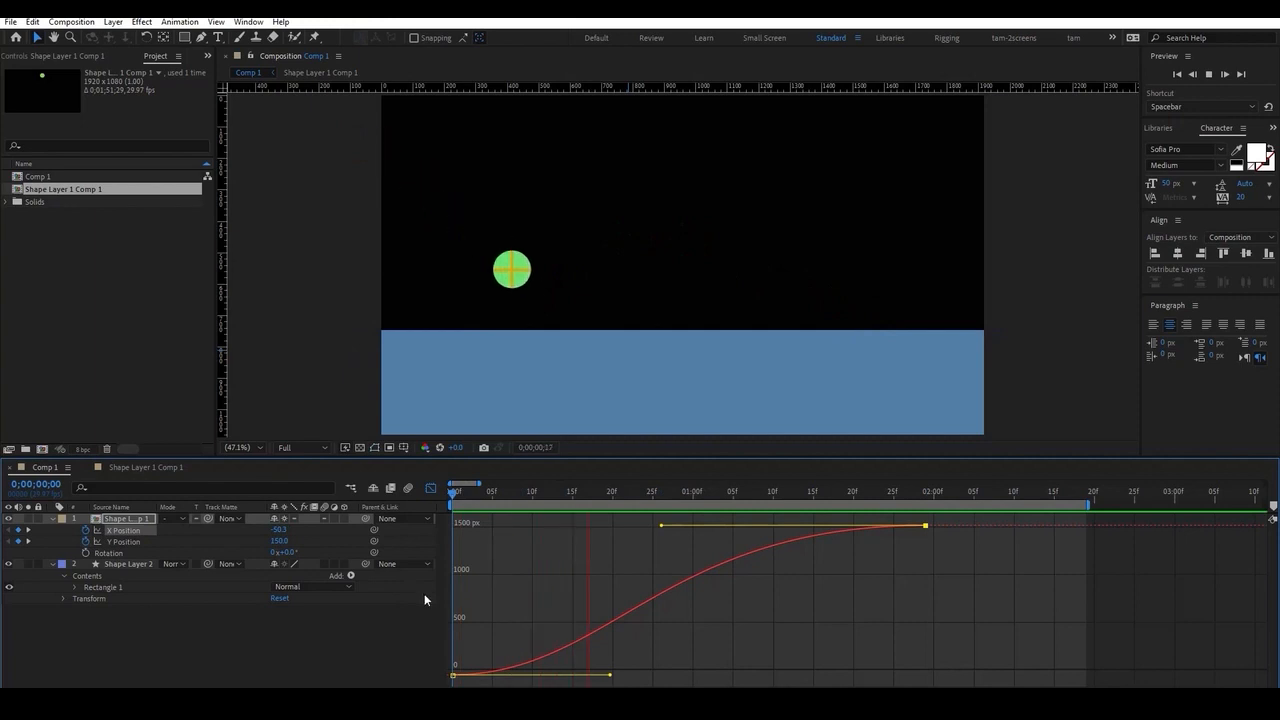
pyautogui.press('space')
# Try raising the first X Position keyframe's outgoing handle for a fast start, preview it, and undo both handle changes.
pyautogui.moveTo(610, 675); pyautogui.dragTo(551, 620)
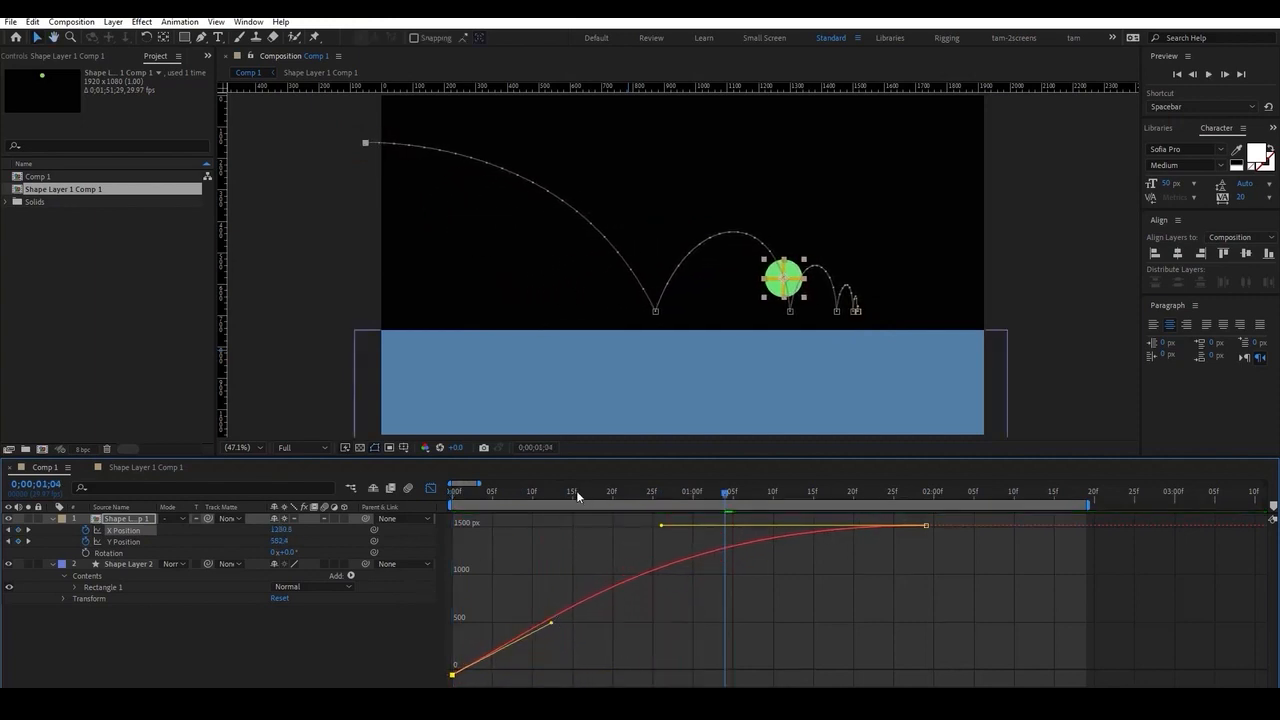
pyautogui.press('space')
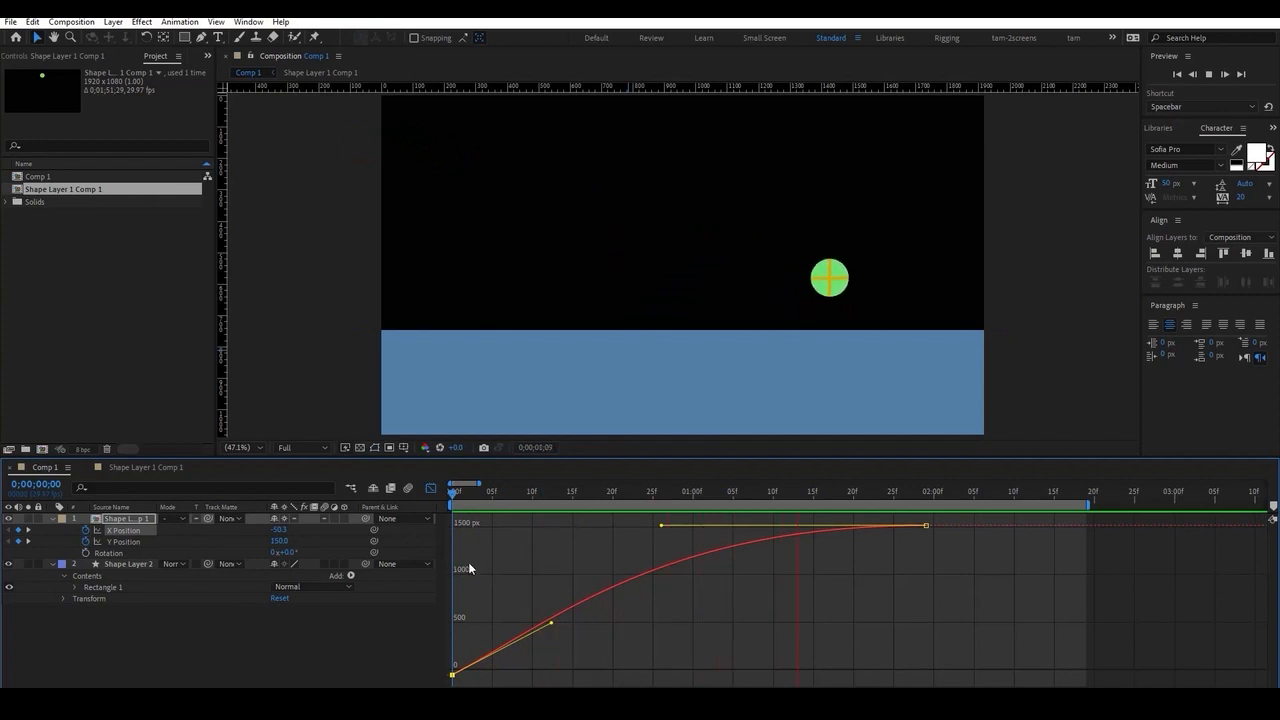
pyautogui.press('space')
pyautogui.hotkey('ctrl', 'z')
pyautogui.hotkey('ctrl', 'z')
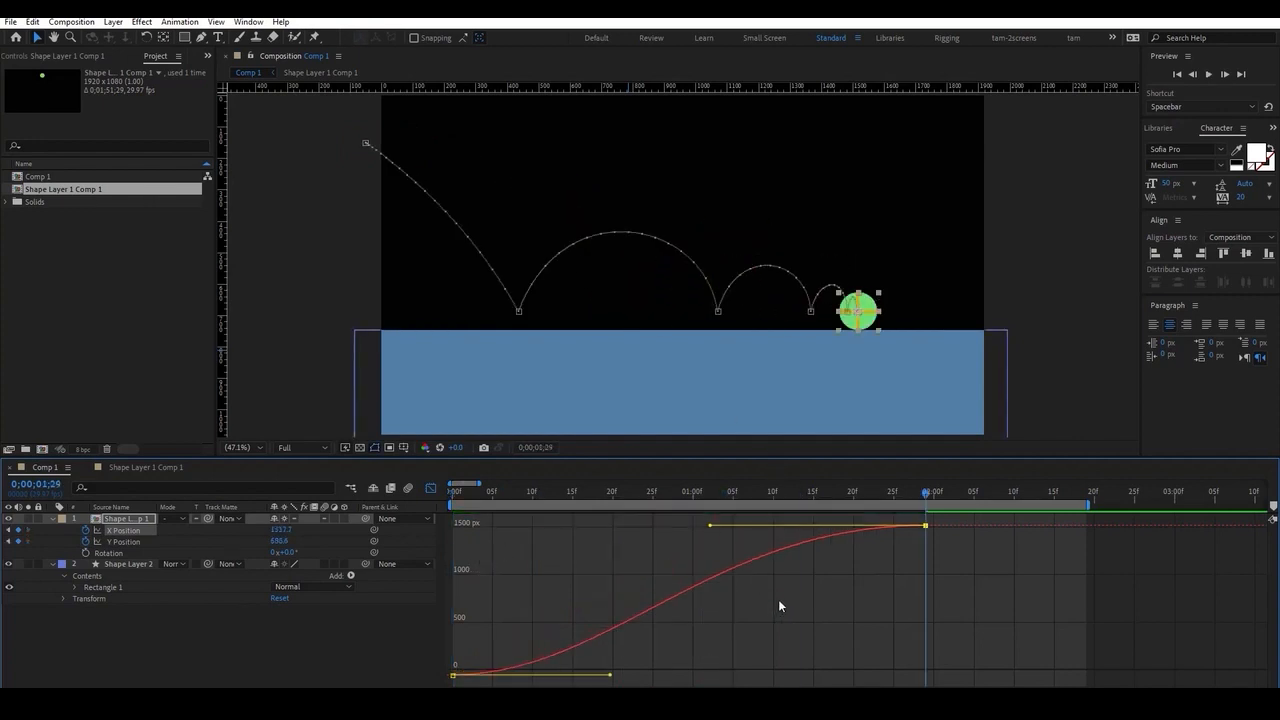
# Play back the ball's bounce with the plain Easy Ease curve on X Position.
pyautogui.click(857, 590)
pyautogui.press('space')
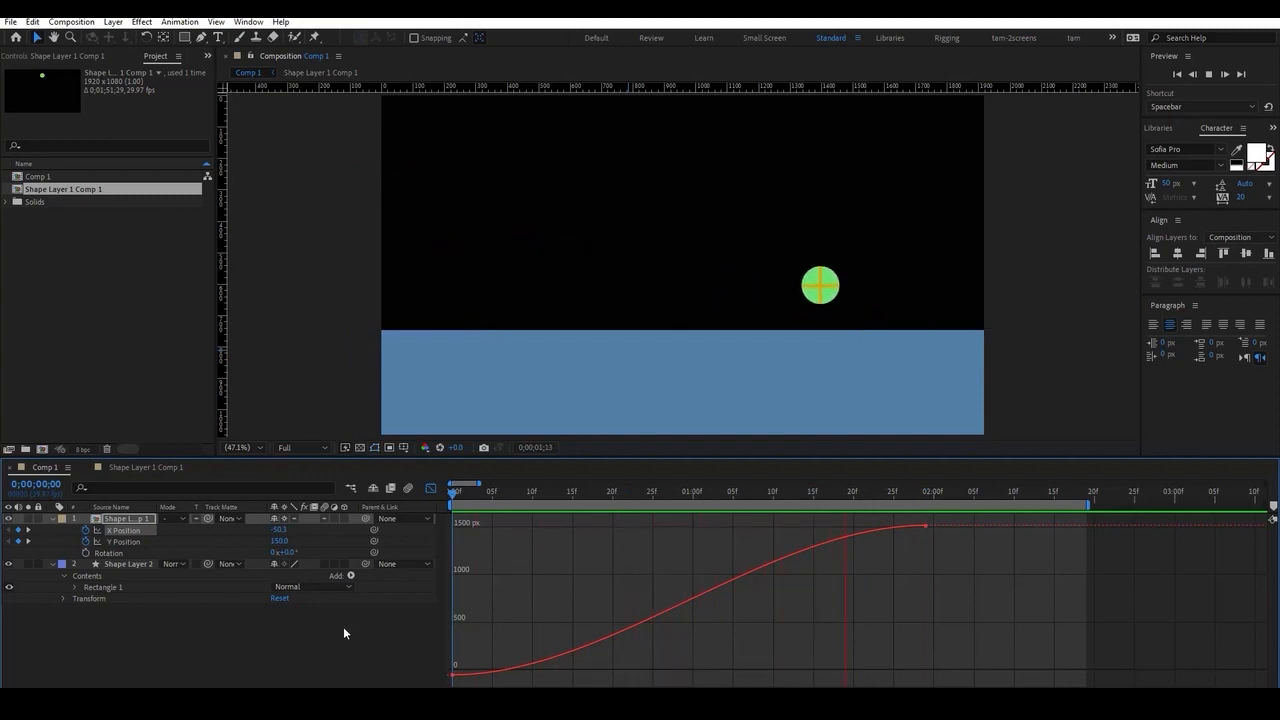
# Play back the bounce, close the Graph Editor and preview the animation again with the keyframes showing.
pyautogui.press('space')
pyautogui.press('space')
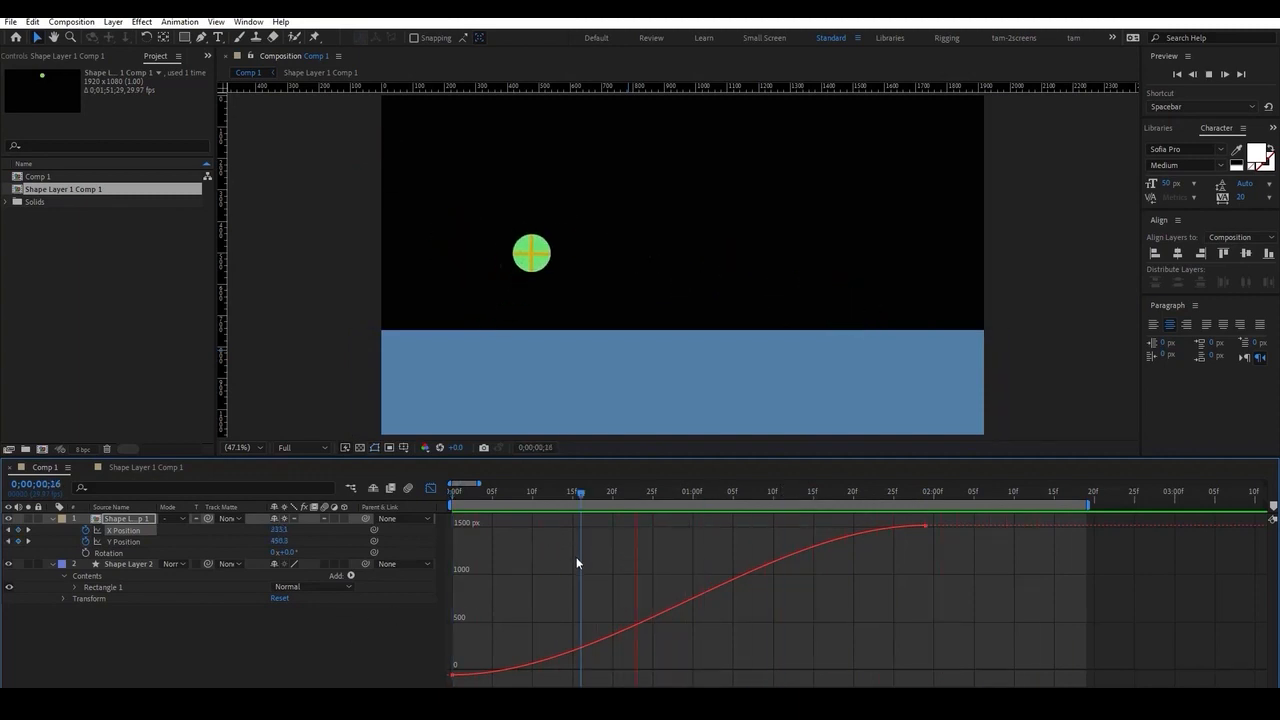
pyautogui.click(430, 488)
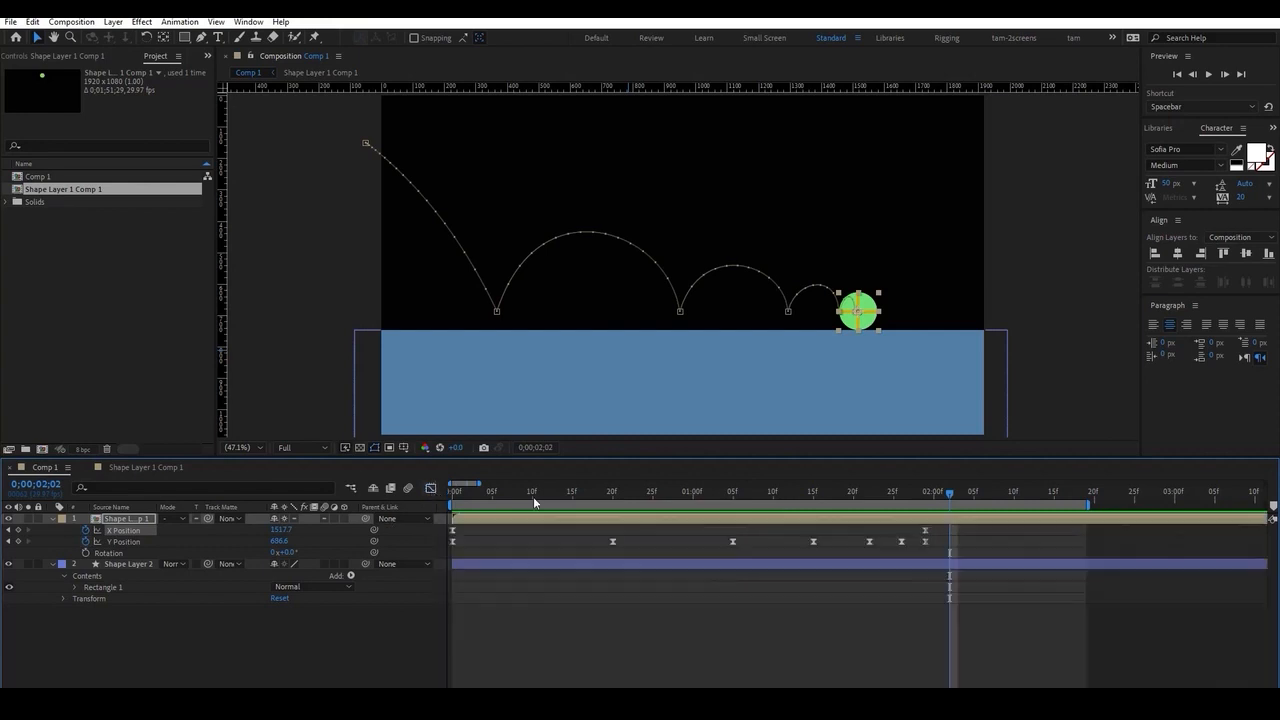
pyautogui.press('space')
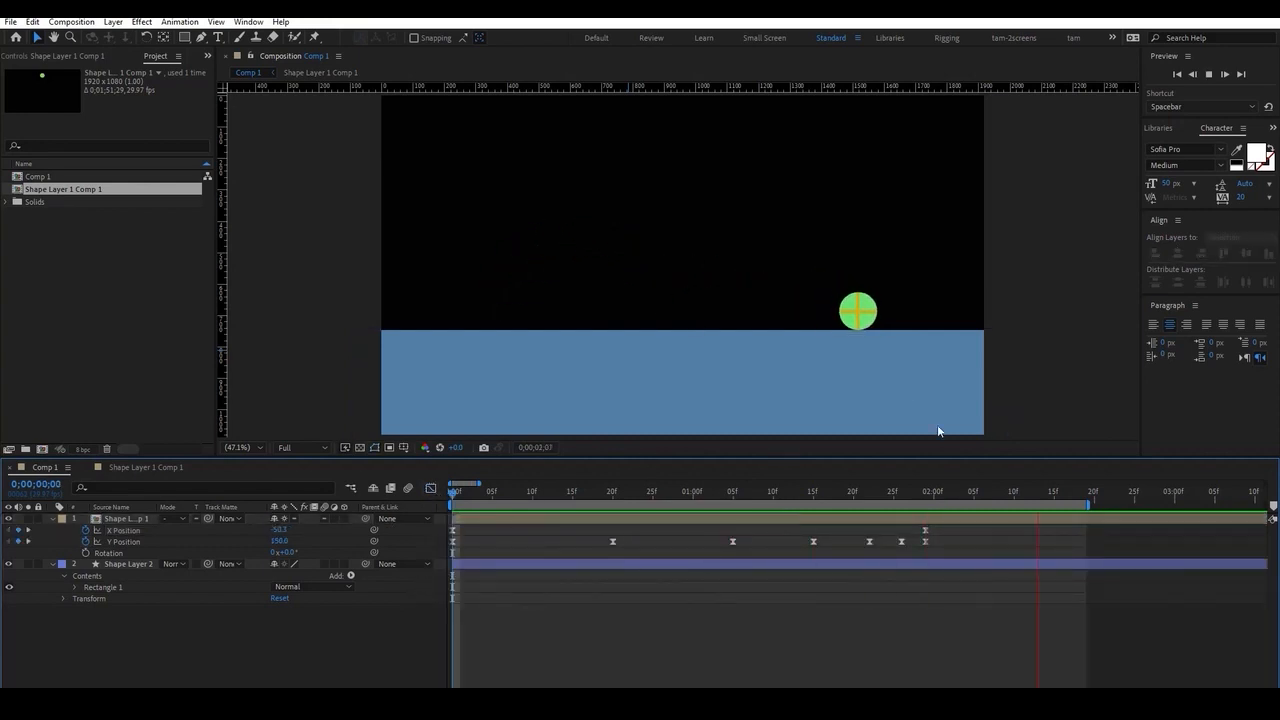
# Move the last X Position keyframe to 0;00;02;07 so the ball keeps rolling past its final bounce, and preview the motion.
pyautogui.press('space')
pyautogui.moveTo(918, 498); pyautogui.dragTo(990, 535)
pyautogui.click(985, 613)
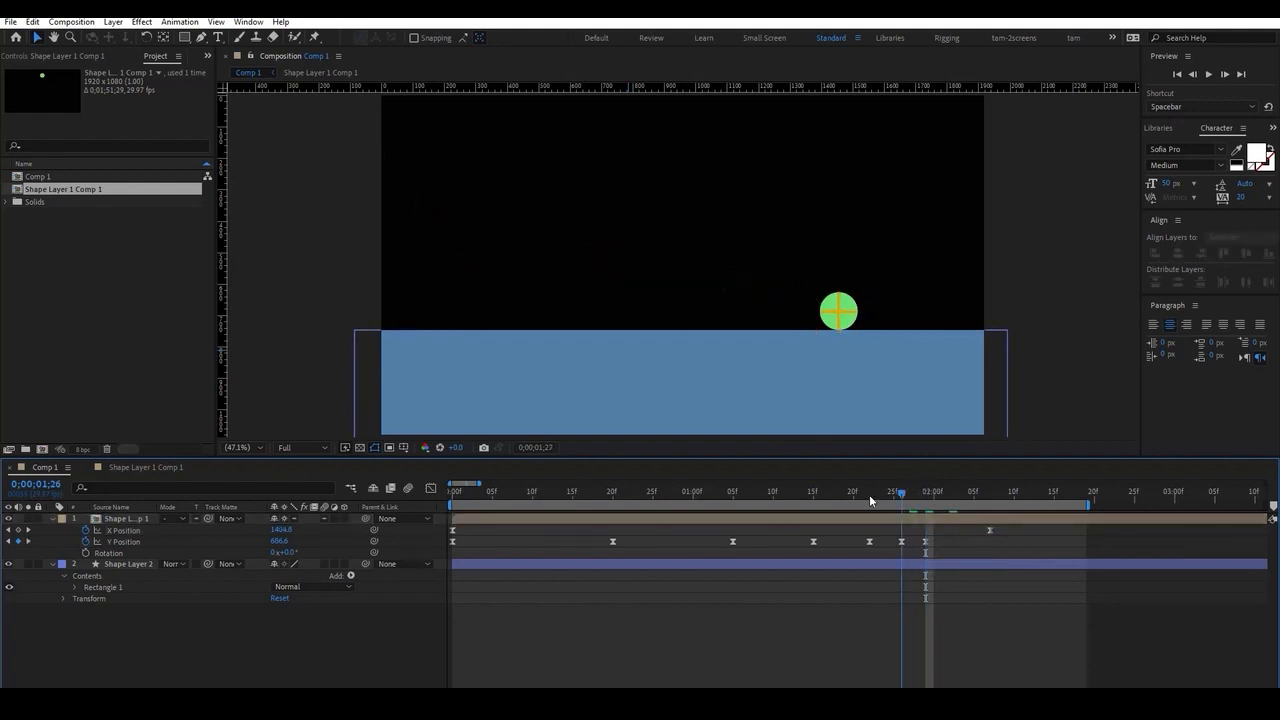
pyautogui.moveTo(870, 500); pyautogui.dragTo(942, 509)
pyautogui.press('space')
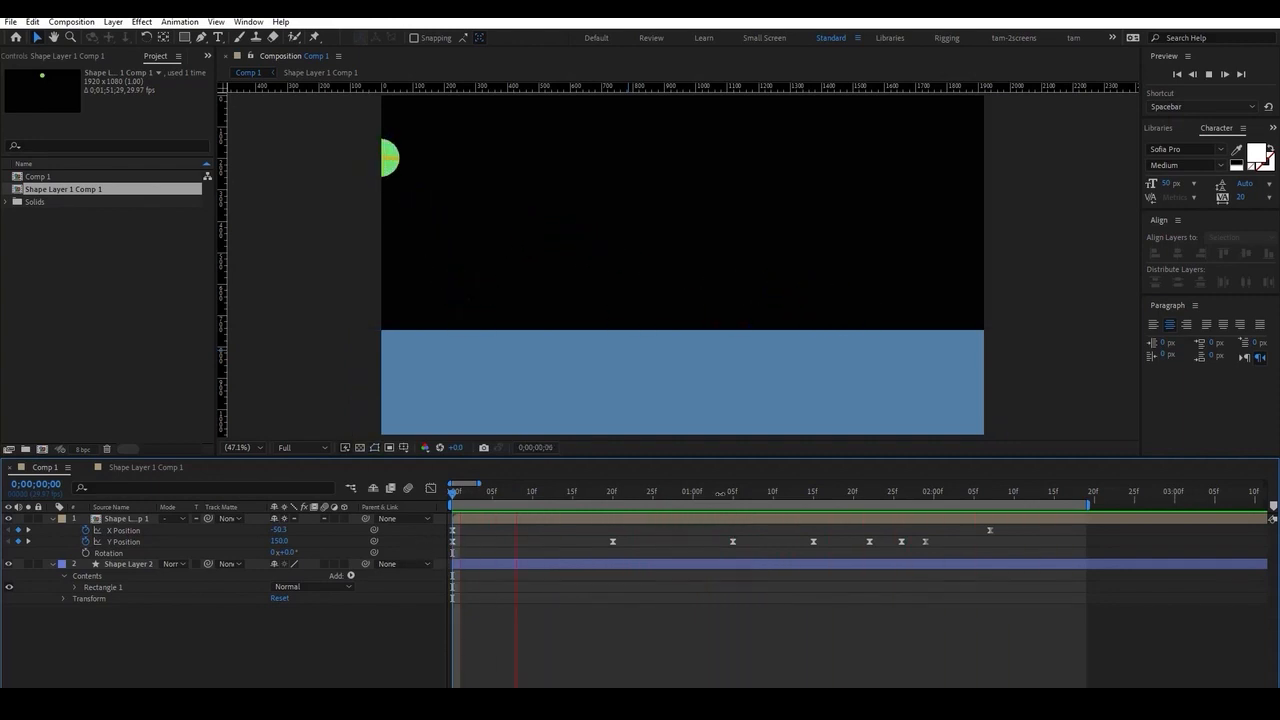
# Set the ball's X Position at frame 0 to about -195 so it starts farther off screen, and preview it.
pyautogui.press('space')
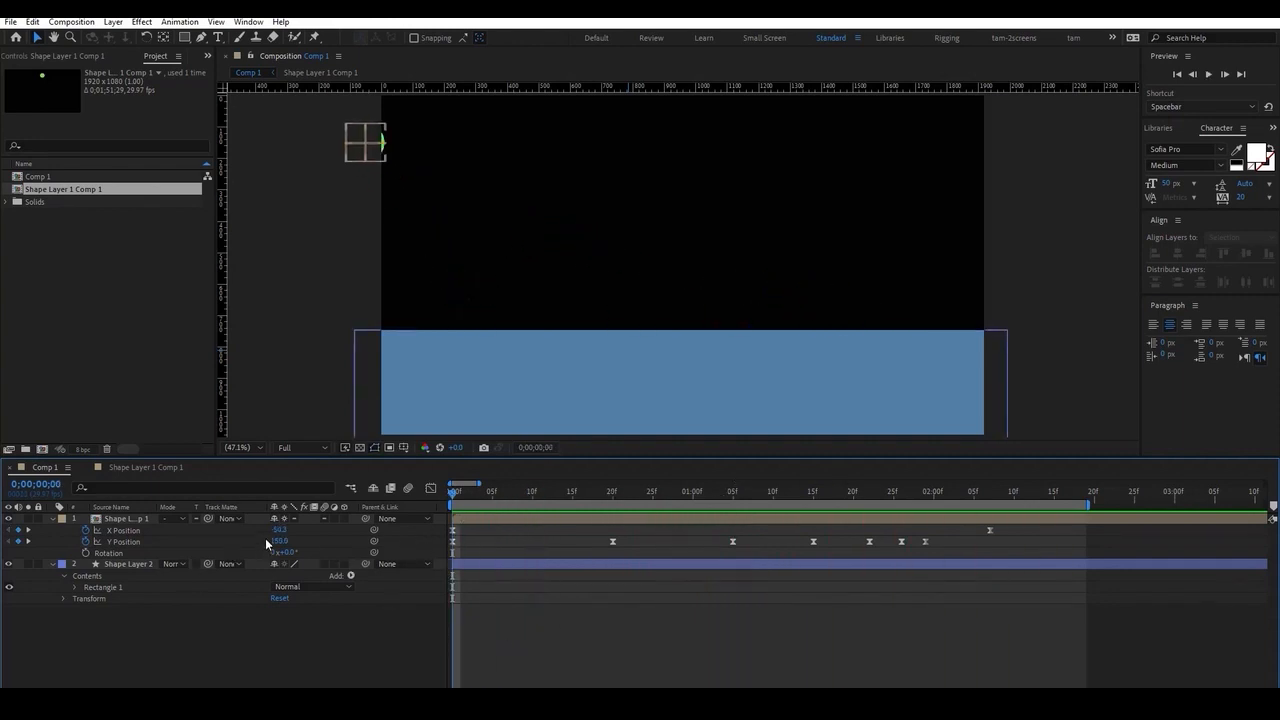
pyautogui.press('space')
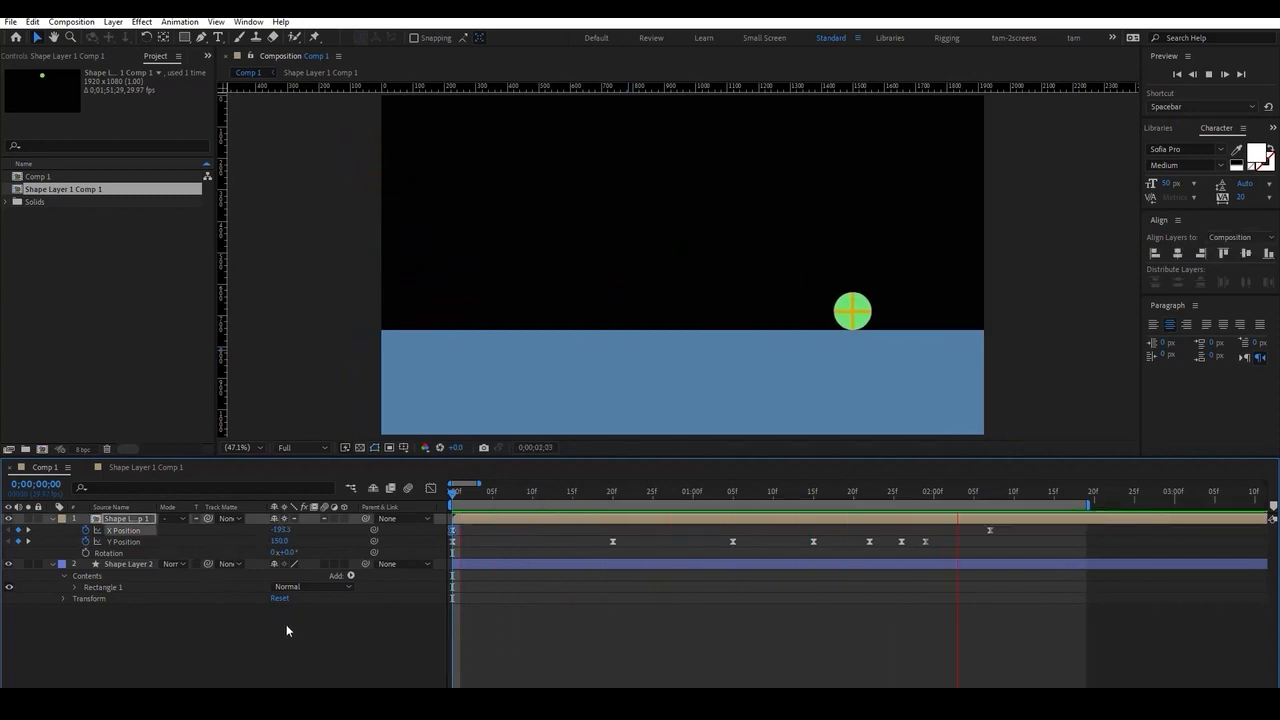
pyautogui.press('space')
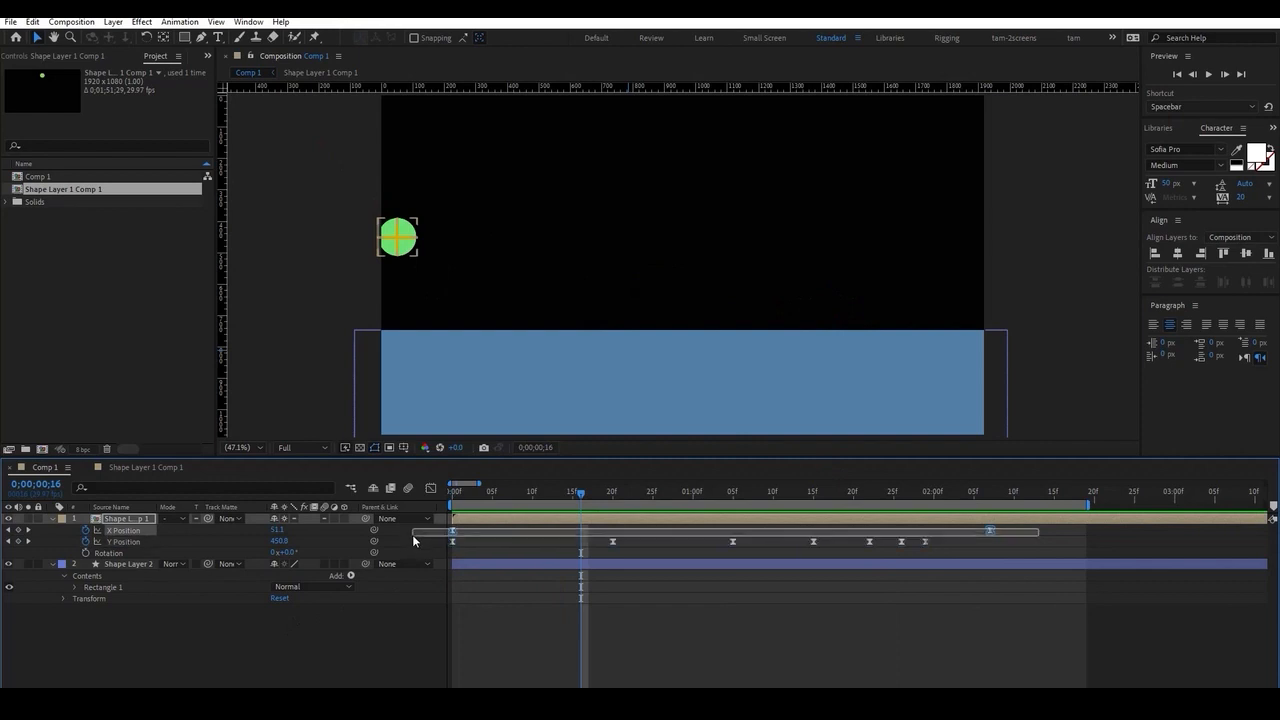
# Check the X Position value graph, return to the keyframe view and play the animation from frame 0.
pyautogui.click(430, 489)
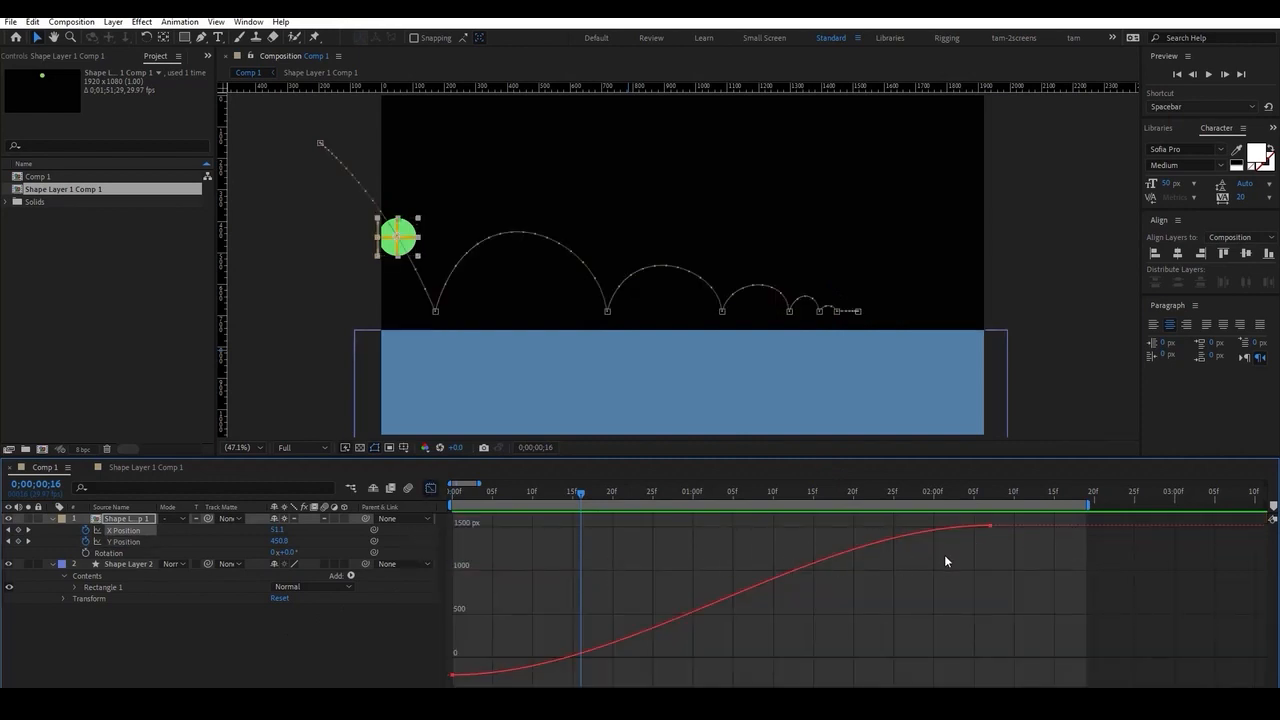
pyautogui.click(430, 489)
pyautogui.press('-')
pyautogui.press('-')
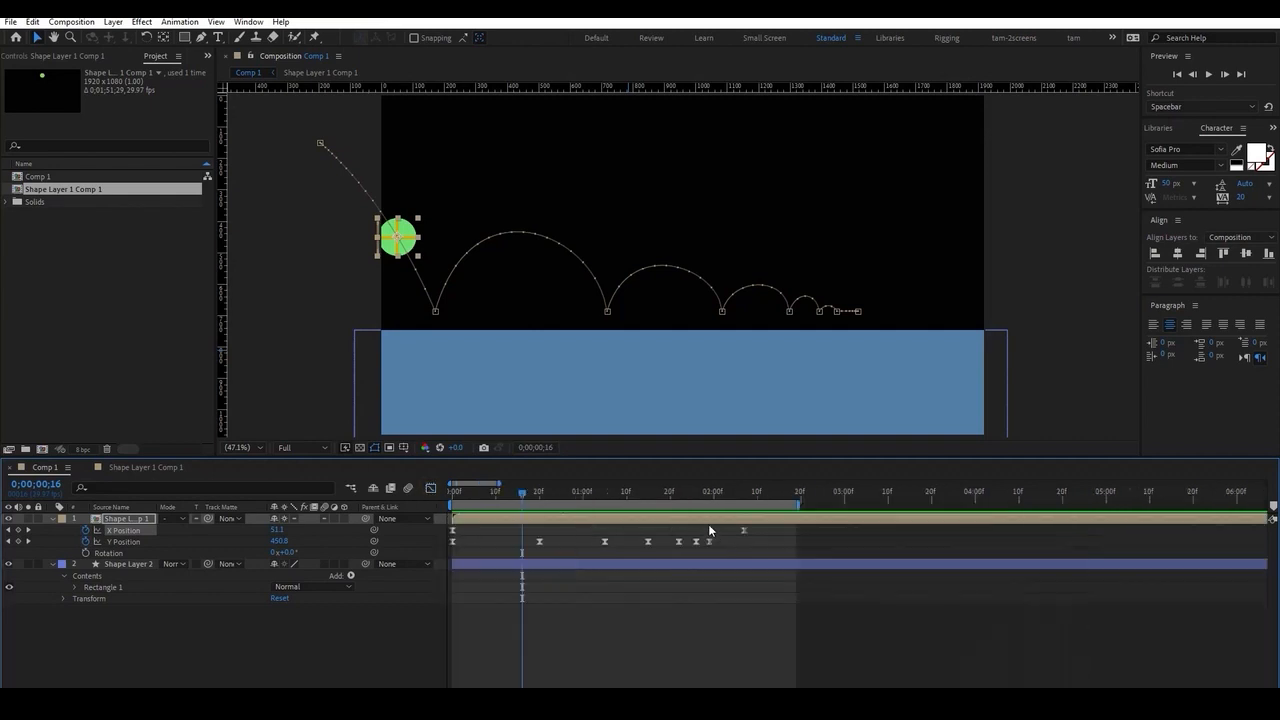
pyautogui.moveTo(489, 495); pyautogui.dragTo(421, 548)
pyautogui.press('space')
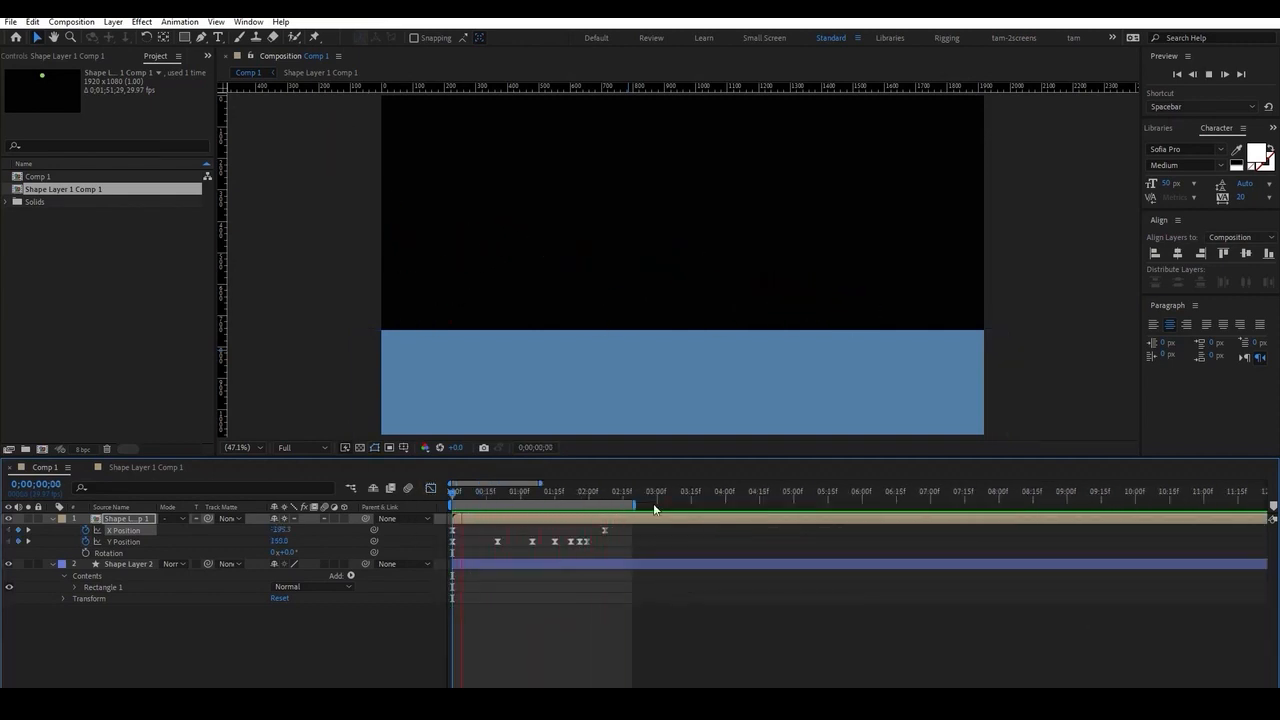
pyautogui.press('space')
# Keyframe the ball's Rotation at 0° on frame 0 and at 273° on 0;00;02;07.
pyautogui.moveTo(537, 483); pyautogui.dragTo(448, 506)
pyautogui.click(504, 529)
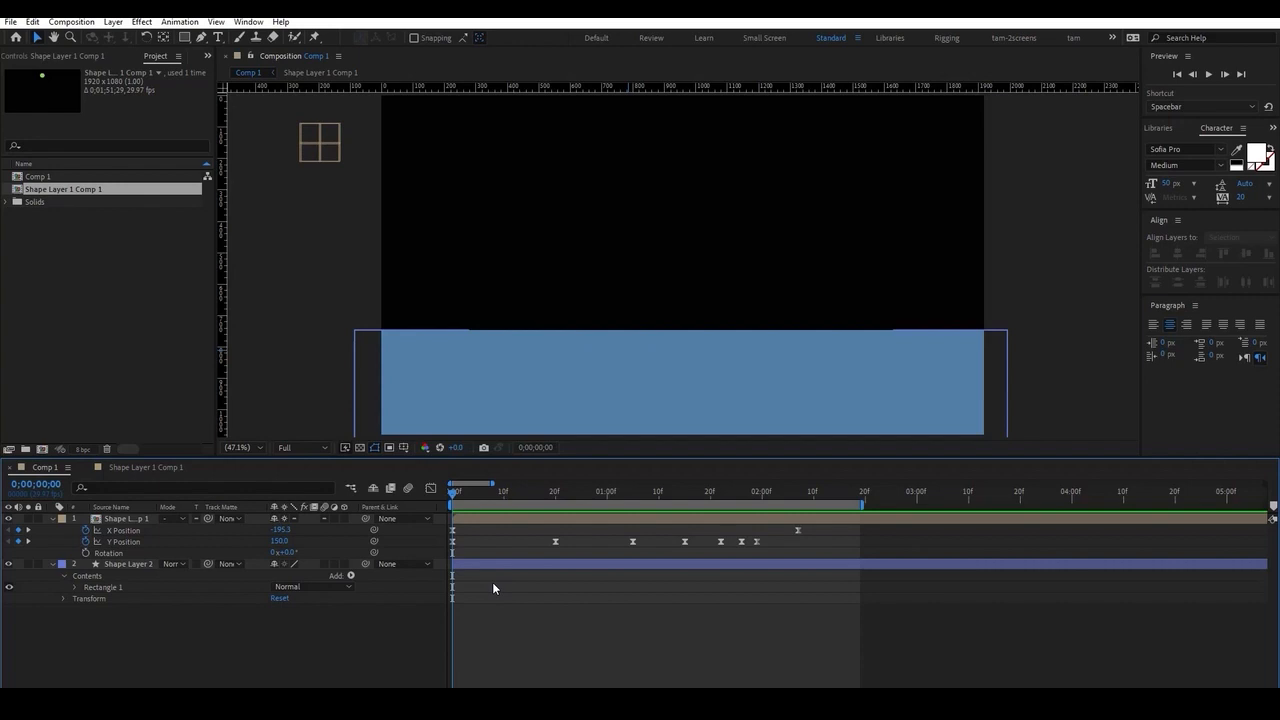
pyautogui.click(86, 553)
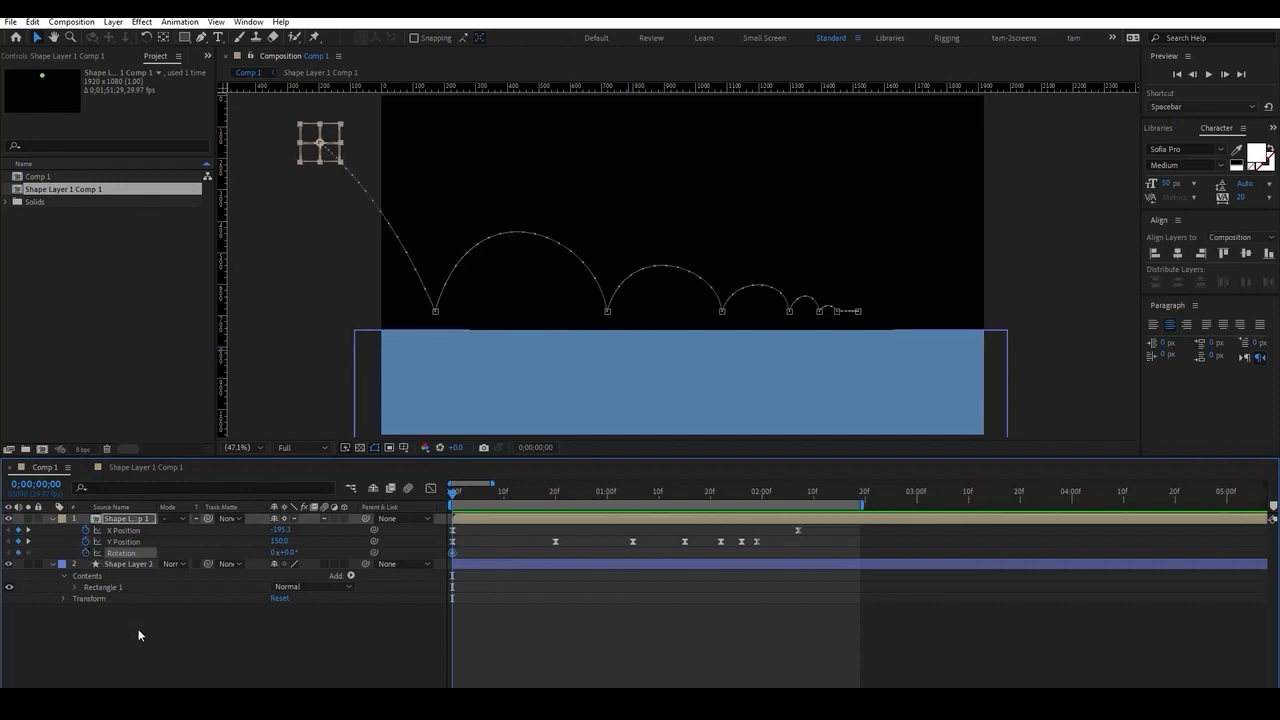
pyautogui.moveTo(520, 495); pyautogui.dragTo(799, 501)
pyautogui.moveTo(289, 553); pyautogui.dragTo(339, 542)
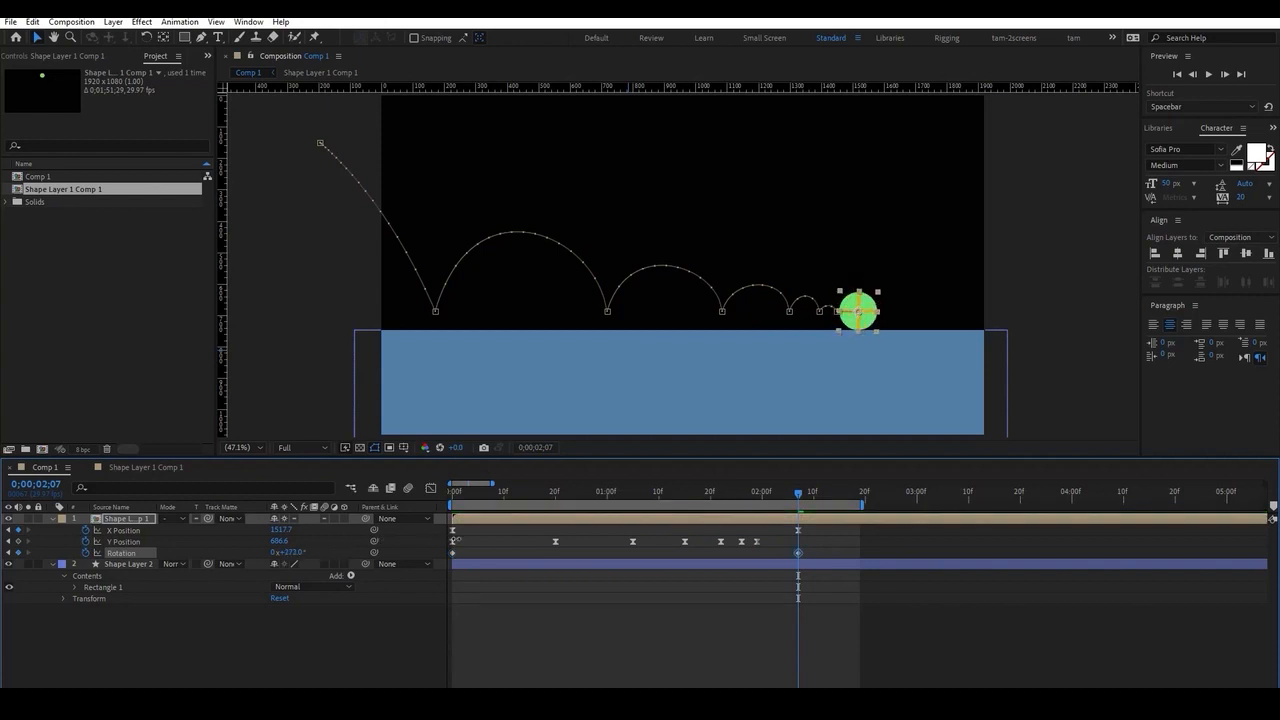
# Apply Easy Ease to both Rotation keyframes and preview the spinning ball.
pyautogui.click(659, 615)
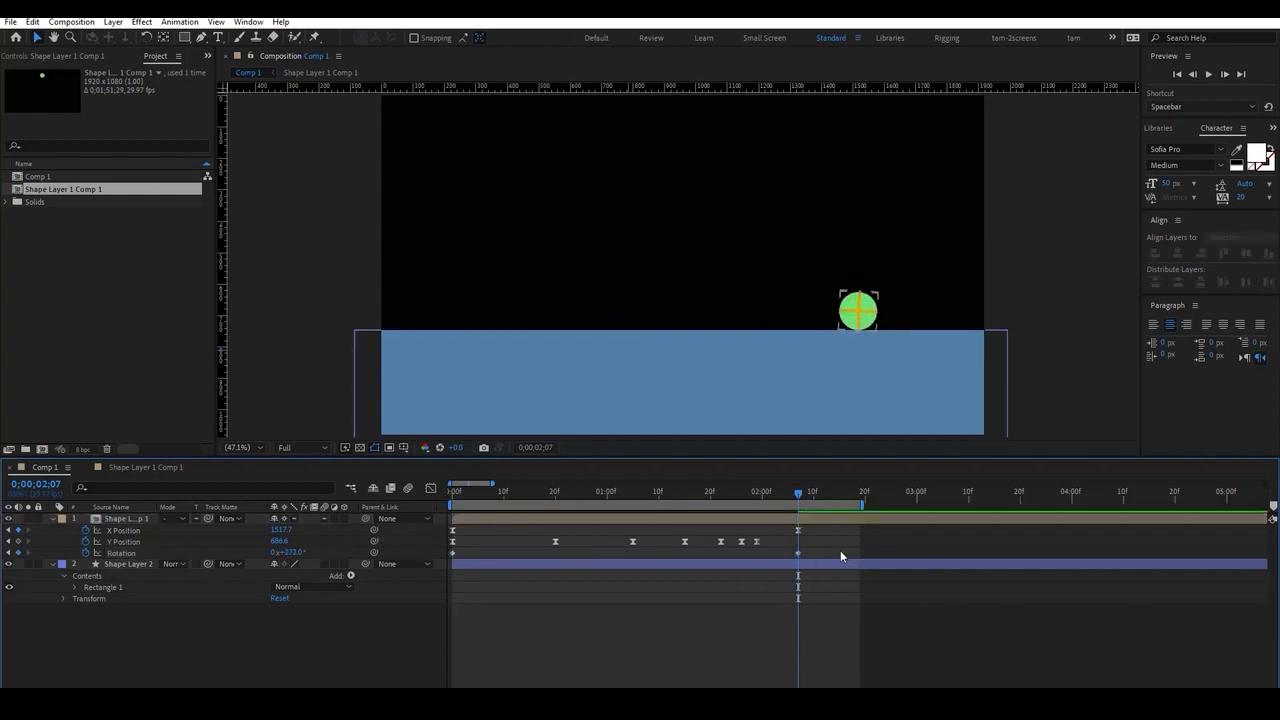
pyautogui.moveTo(841, 550); pyautogui.dragTo(537, 560)
pyautogui.moveTo(446, 566); pyautogui.dragTo(446, 565)
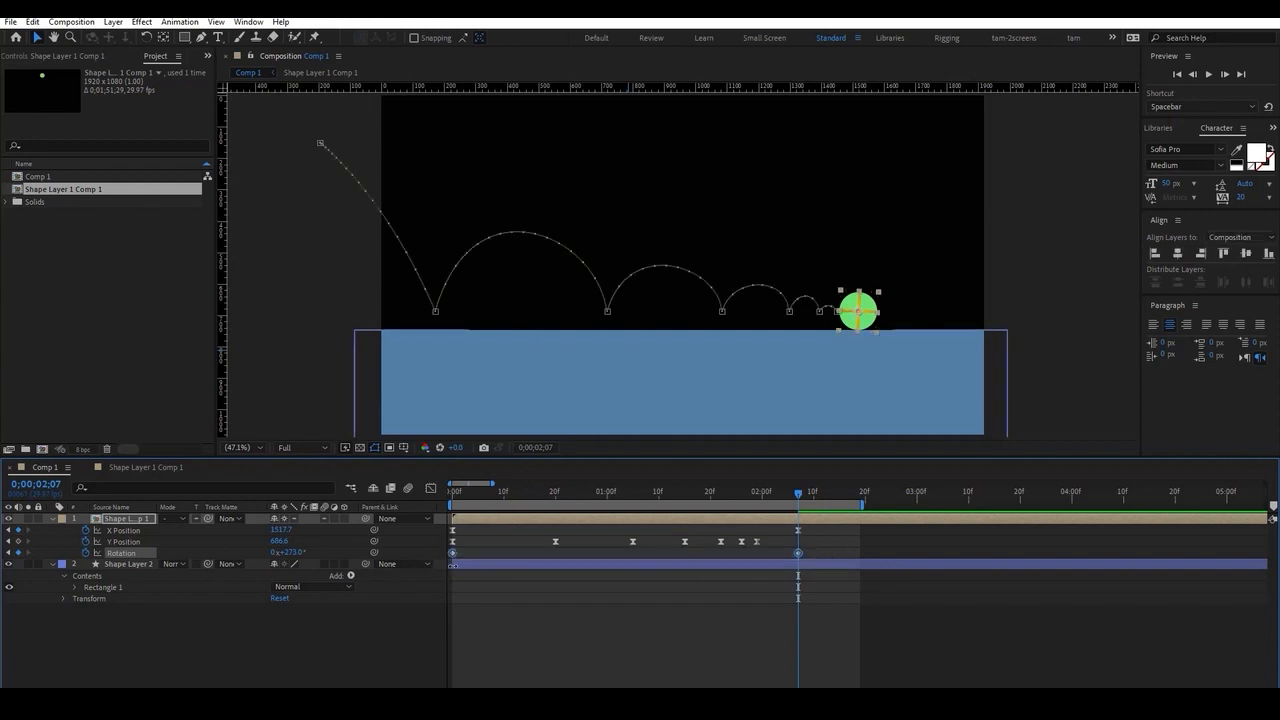
pyautogui.press('space')
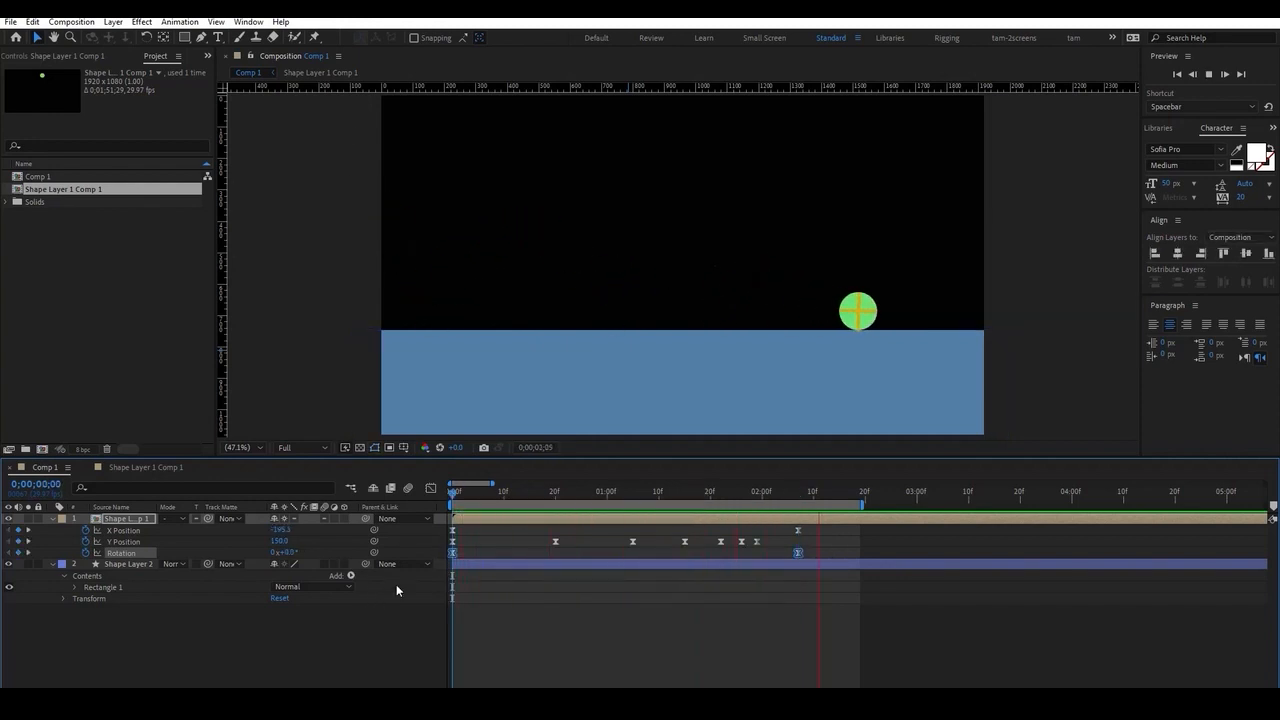
# Increase both Rotation keyframes together, to 1x+143° at frame 0 and 2x+56° at 0;00;02;07, and preview the spin.
pyautogui.click(795, 492)
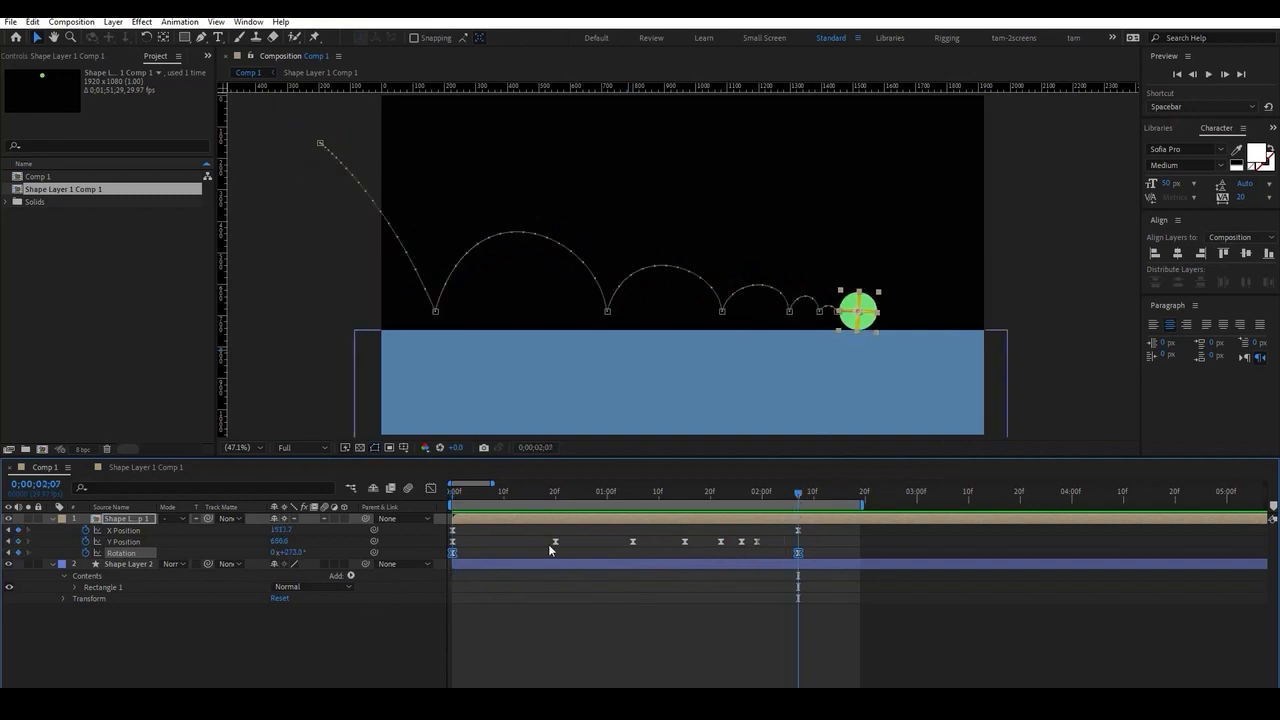
pyautogui.moveTo(288, 552); pyautogui.dragTo(345, 544)
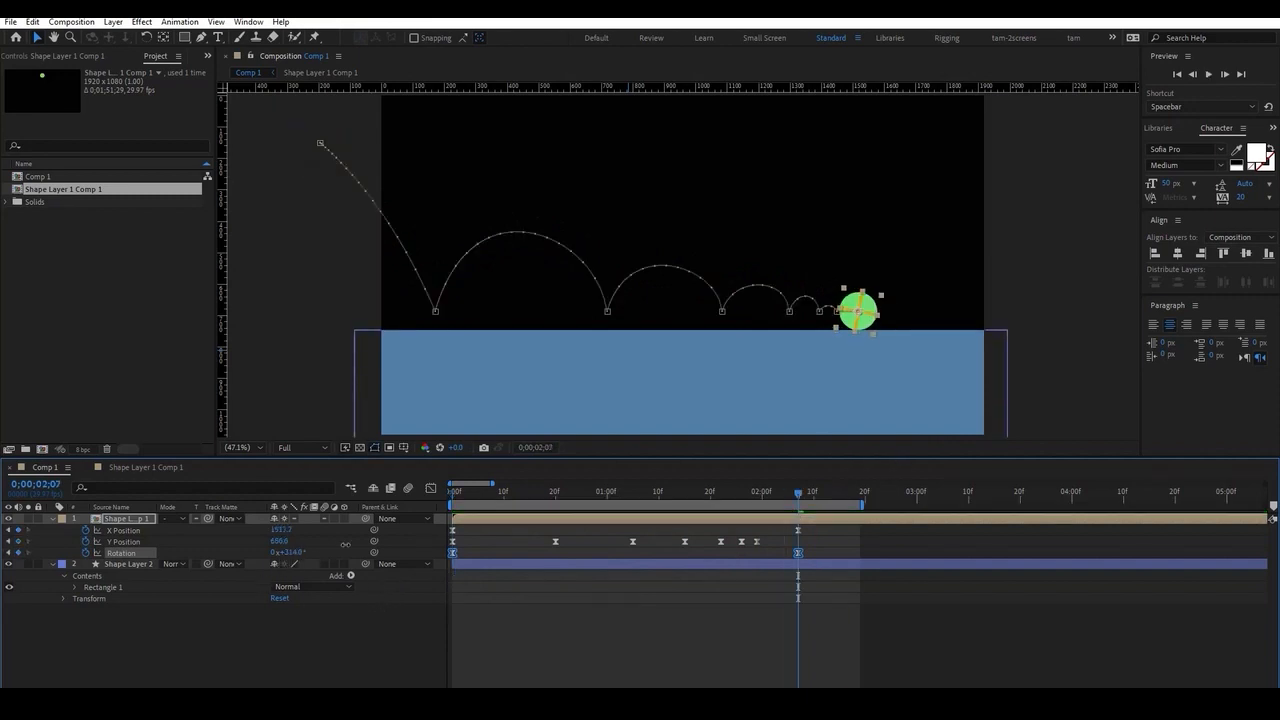
pyautogui.moveTo(798, 495); pyautogui.dragTo(609, 520)
pyautogui.click(774, 579)
pyautogui.moveTo(744, 491); pyautogui.dragTo(402, 573)
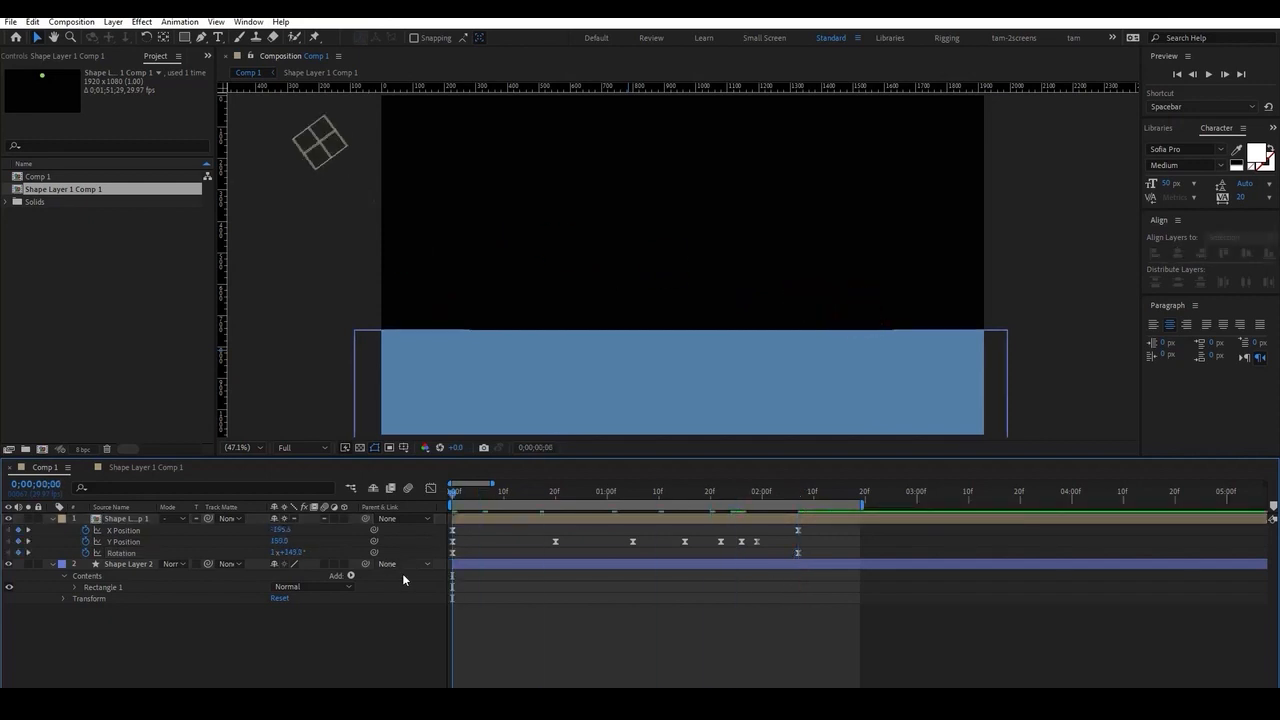
pyautogui.press('space')
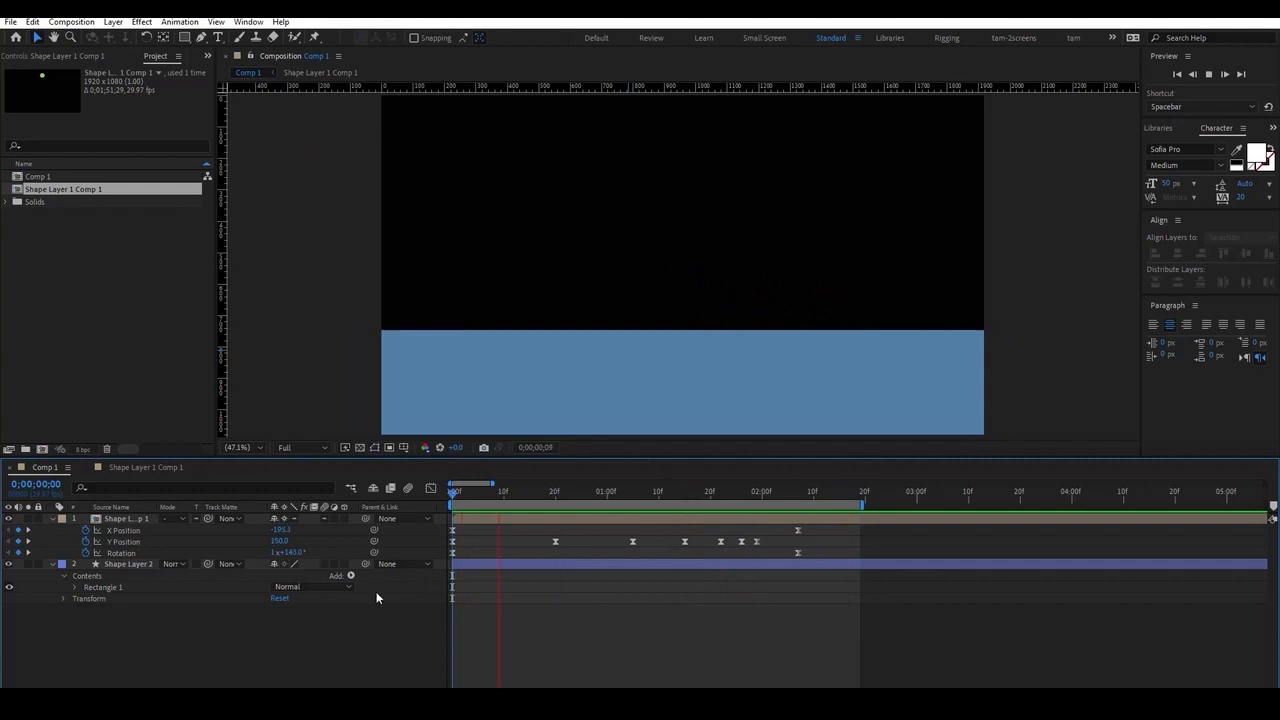
# Increase only the last Rotation keyframe at 0;00;02;07 to about 2x+183° and play back the bounce.
pyautogui.click(777, 585)
pyautogui.moveTo(795, 495); pyautogui.dragTo(789, 493)
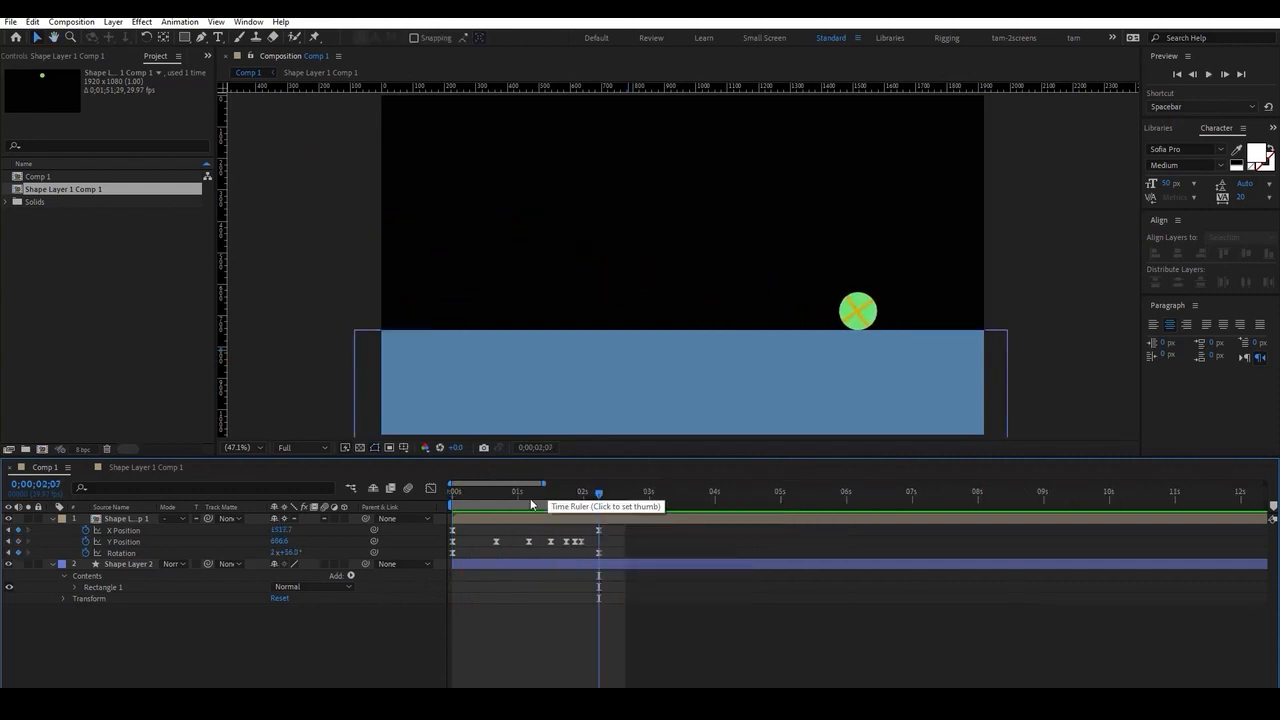
pyautogui.moveTo(544, 483); pyautogui.dragTo(486, 483)
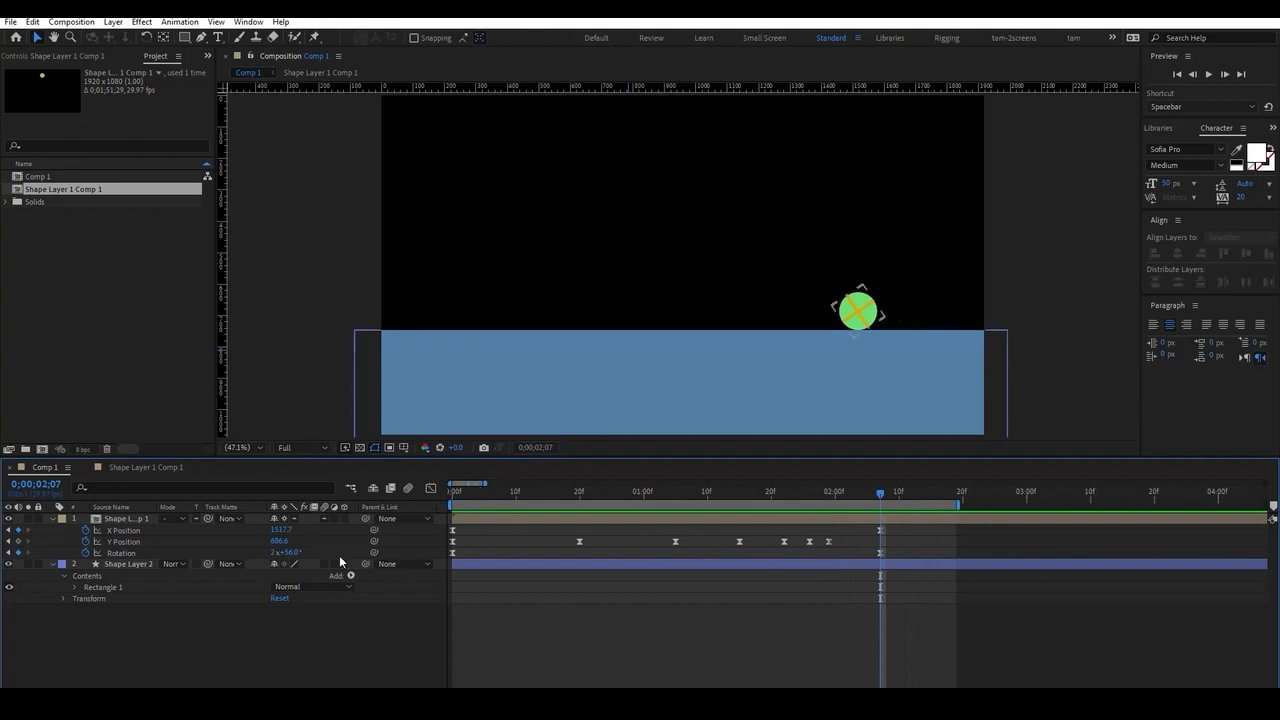
pyautogui.moveTo(291, 556); pyautogui.dragTo(545, 548)
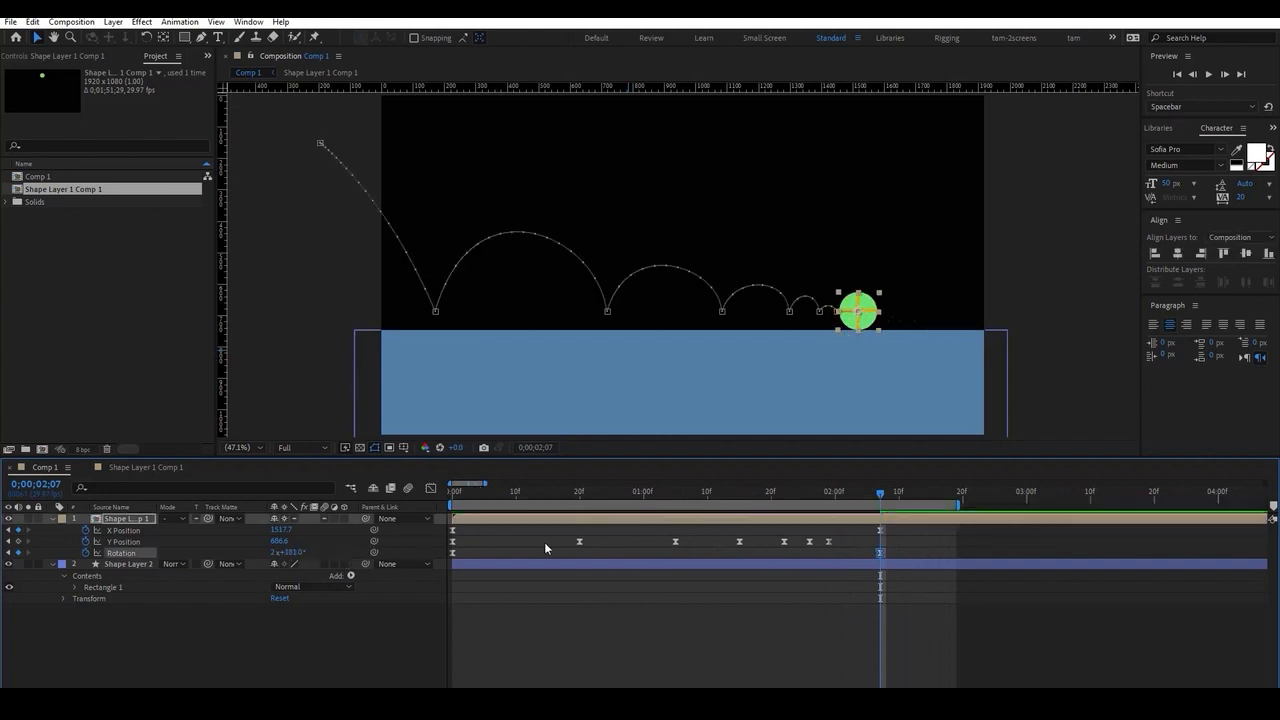
pyautogui.press('space')
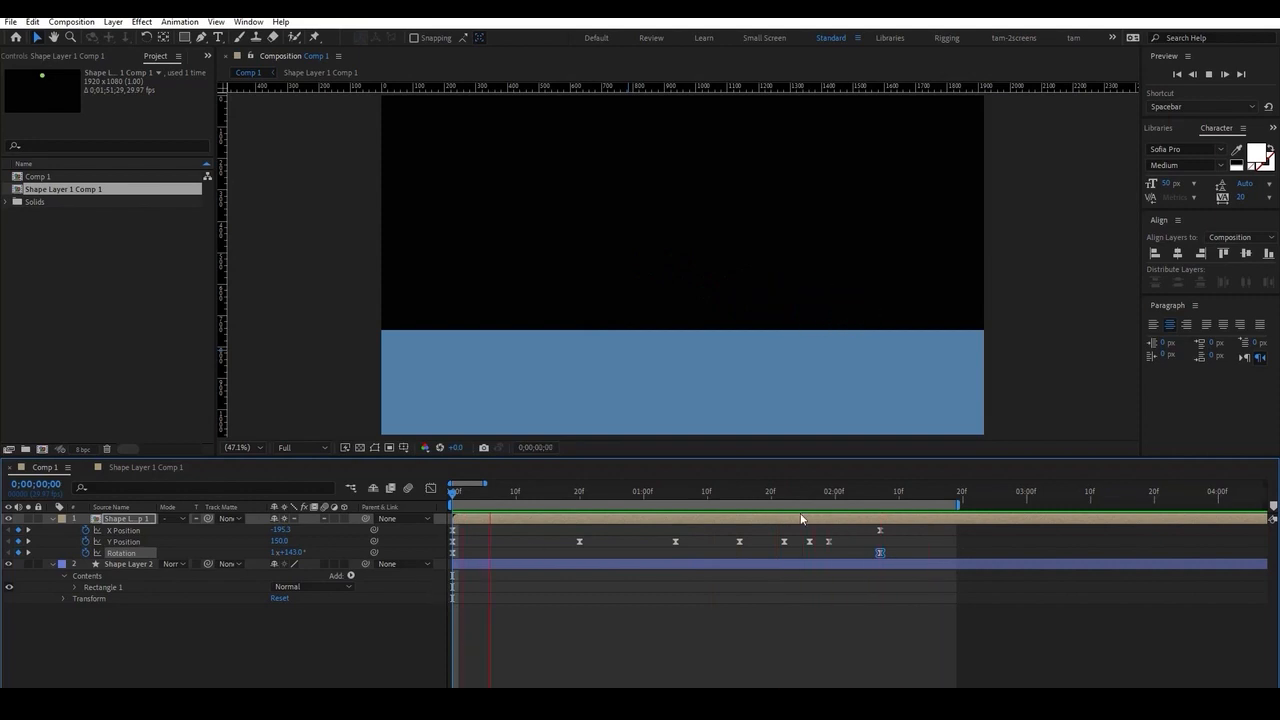
pyautogui.press('space')
pyautogui.press('space')
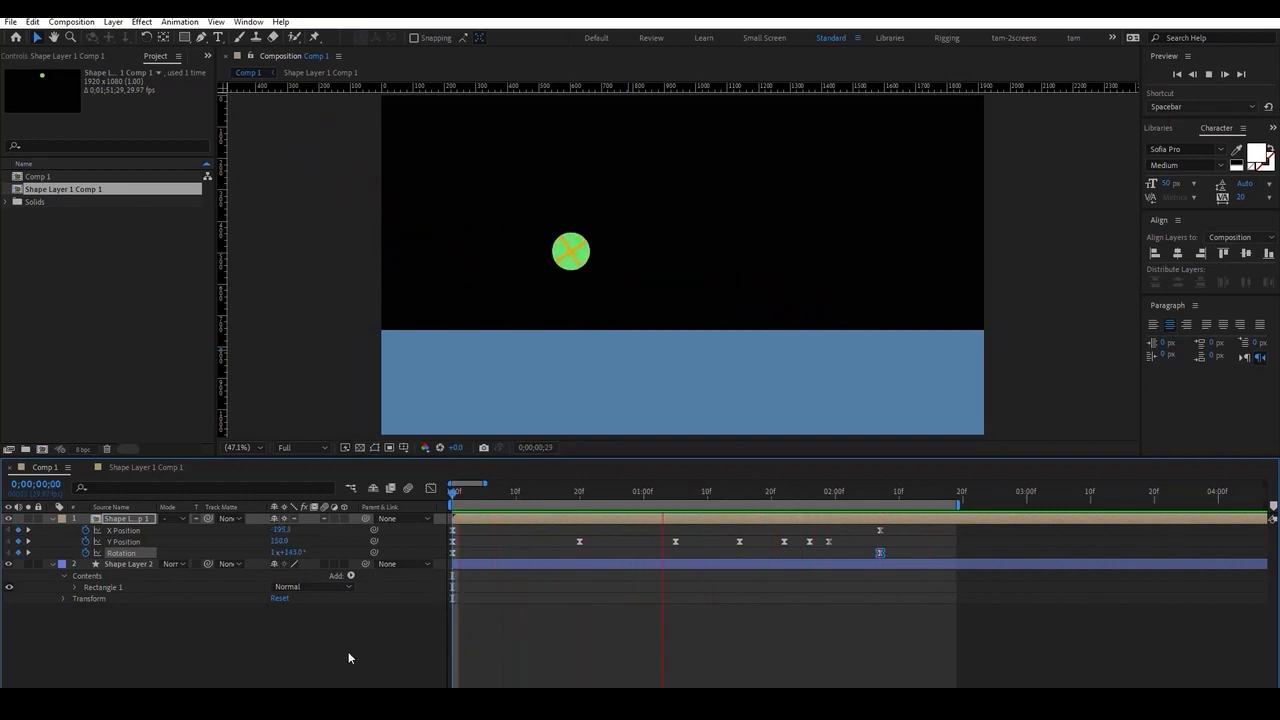